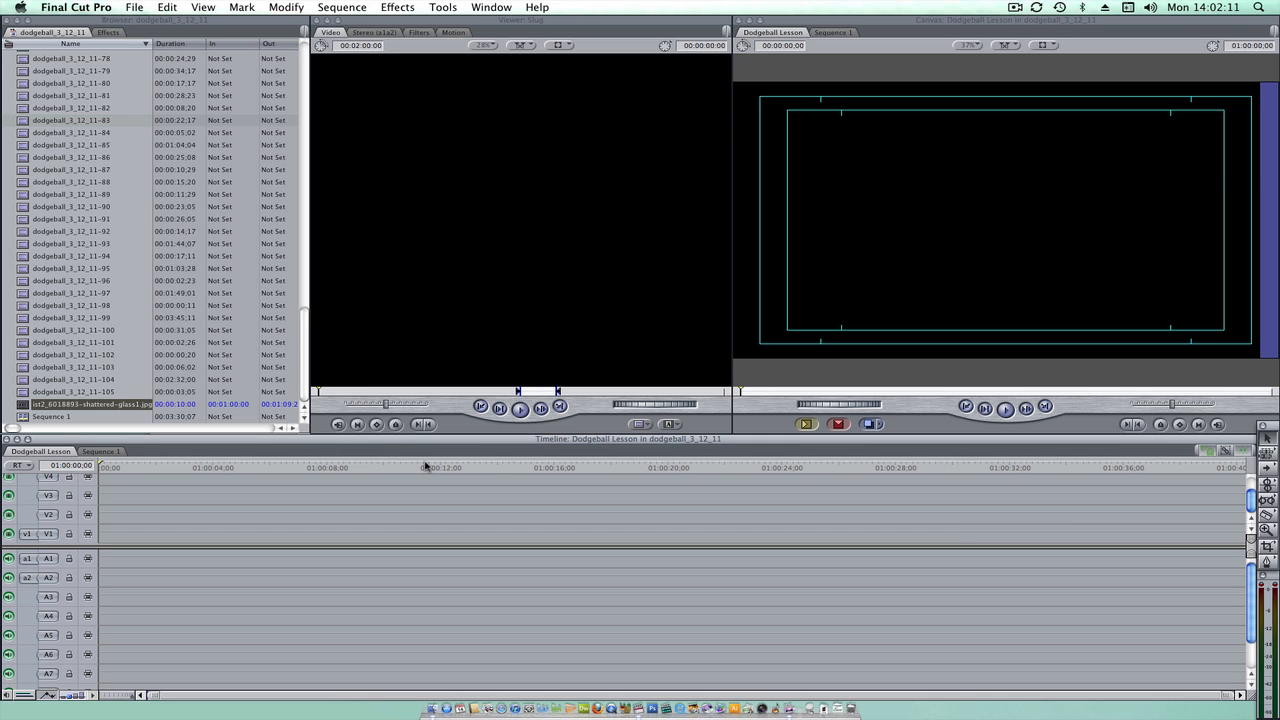
Place dodgeball.png at the start of track V1 and trim the clip to about 5 seconds.
scroll(40, 257, "up", 20)
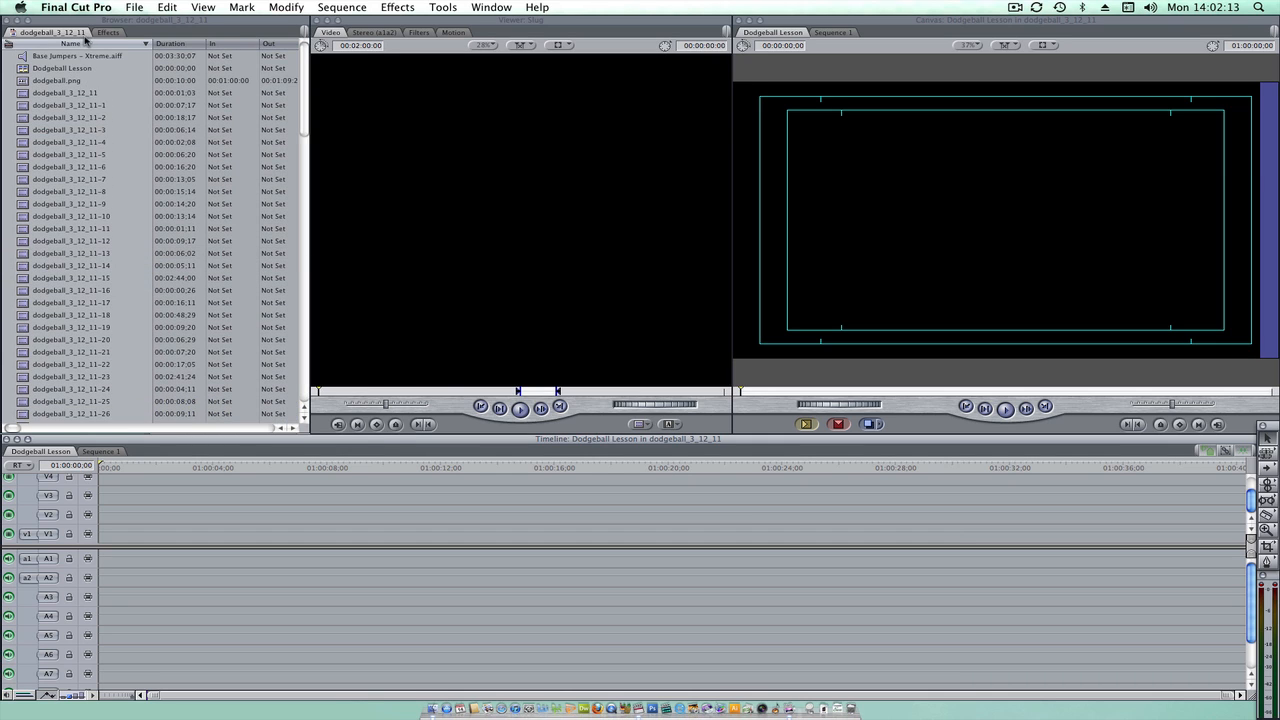
double_click(62, 81)
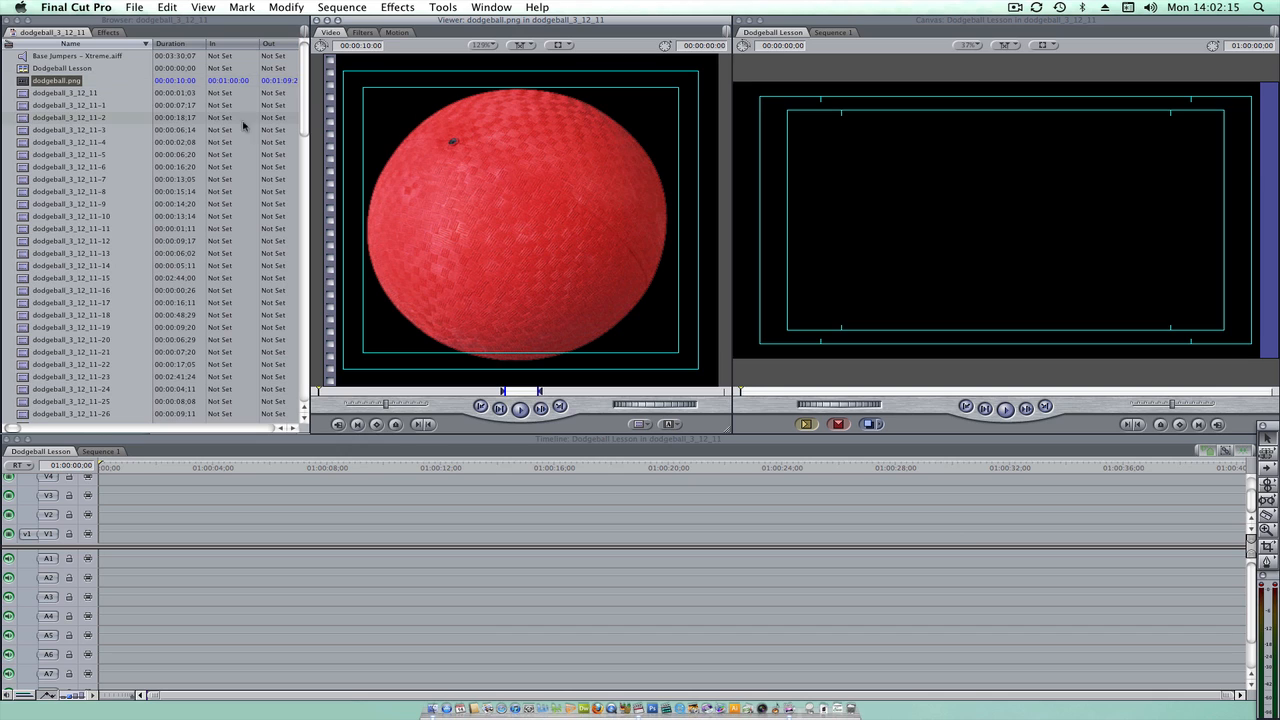
mouse_move(72, 83)
left_mouse_down()
mouse_move(210, 278)
mouse_move(165, 532)
mouse_move(117, 533)
left_mouse_up()
left_click_drag(381, 533, 244, 525)
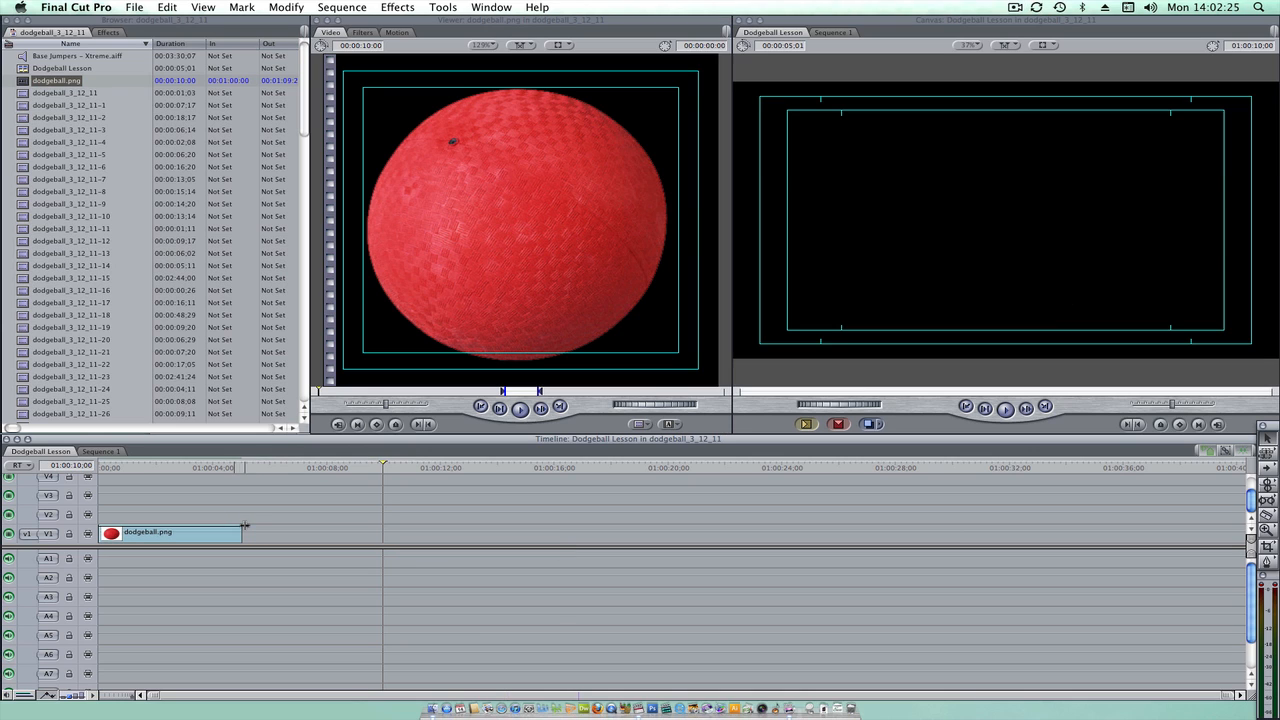
At the sequence start, shrink the dodgeball image and position it just outside the frame's left edge.
left_click_drag(275, 471, 93, 485)
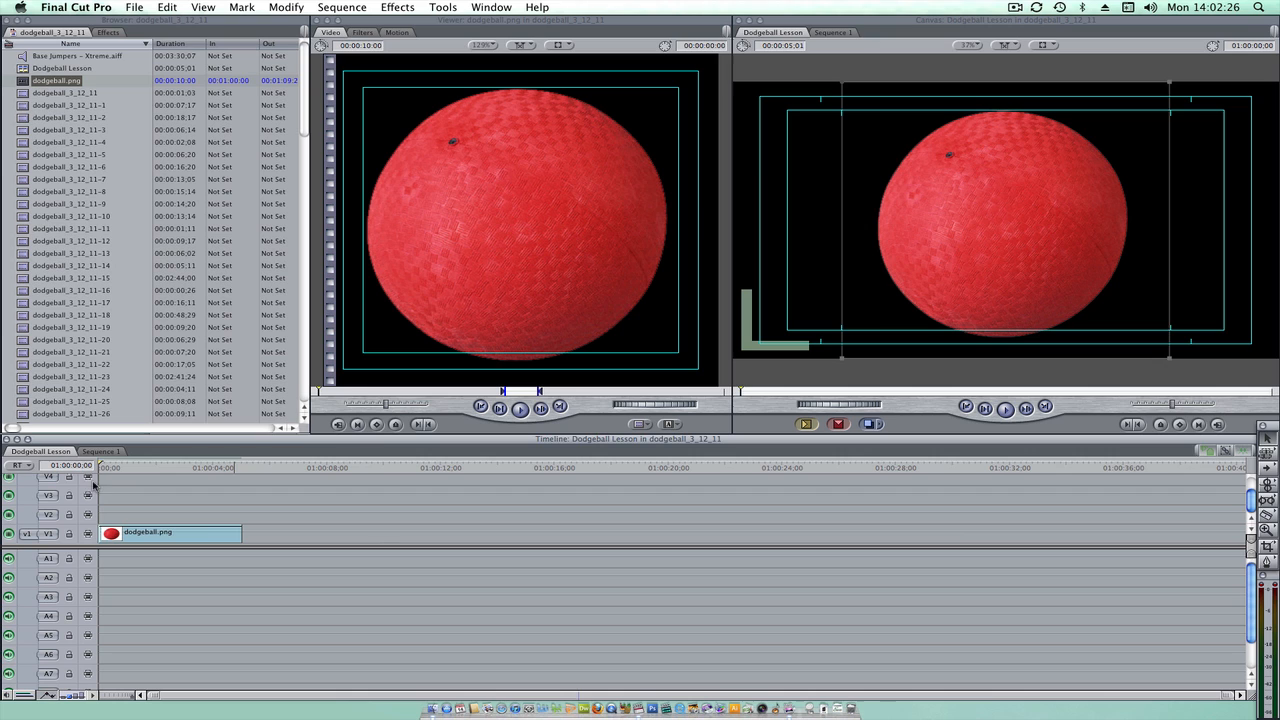
left_click(204, 536)
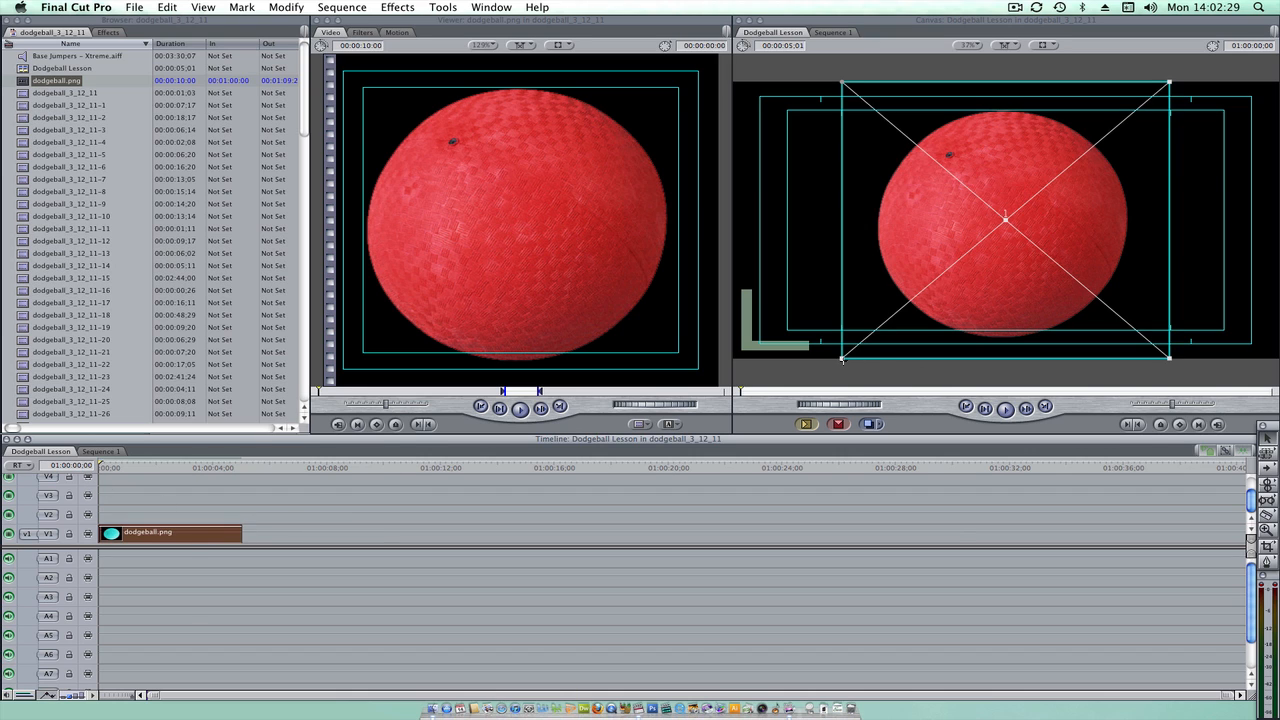
left_click_drag(842, 360, 961, 265)
mouse_move(1032, 233)
left_mouse_down()
mouse_move(722, 243)
mouse_move(829, 224)
mouse_move(1276, 216)
mouse_move(1057, 234)
mouse_move(745, 232)
mouse_move(724, 288)
left_mouse_up()
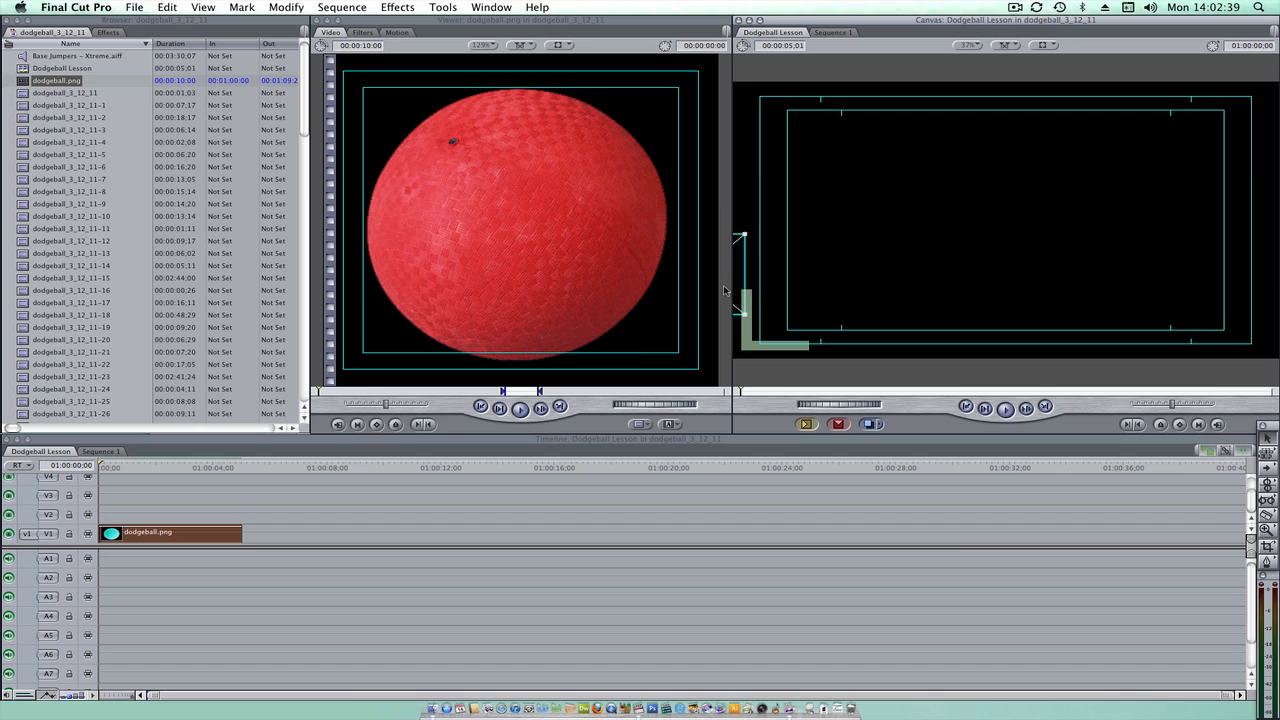
Keyframe all of the ball's attributes at the start, then move it just past the frame's right edge at 01:00:05;01 and preview the motion.
right_click(1180, 427)
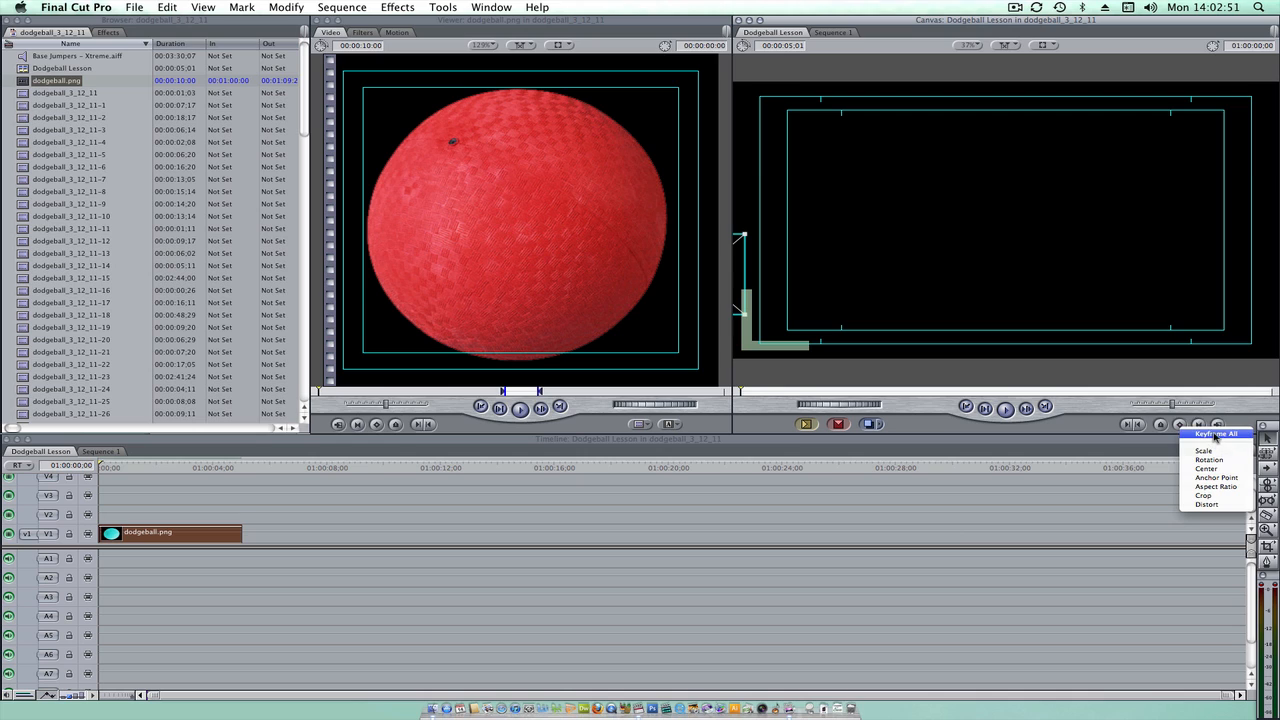
left_click(1216, 436)
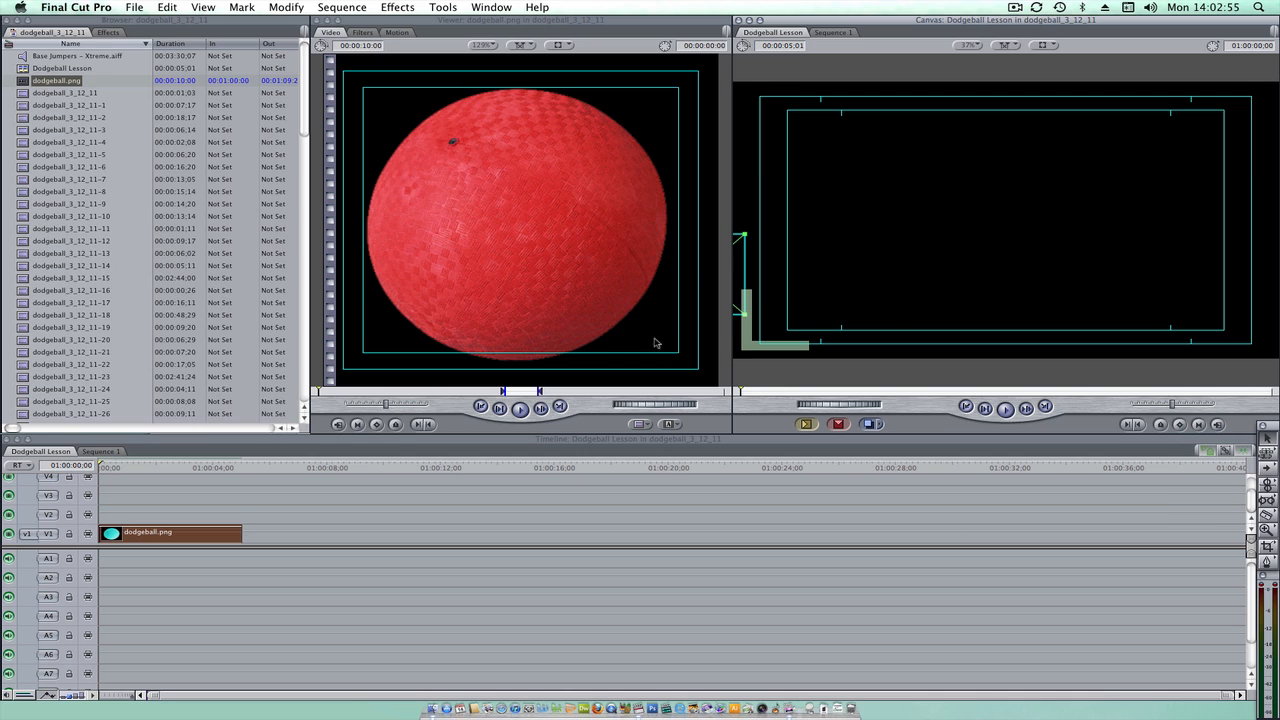
left_click_drag(145, 472, 237, 470)
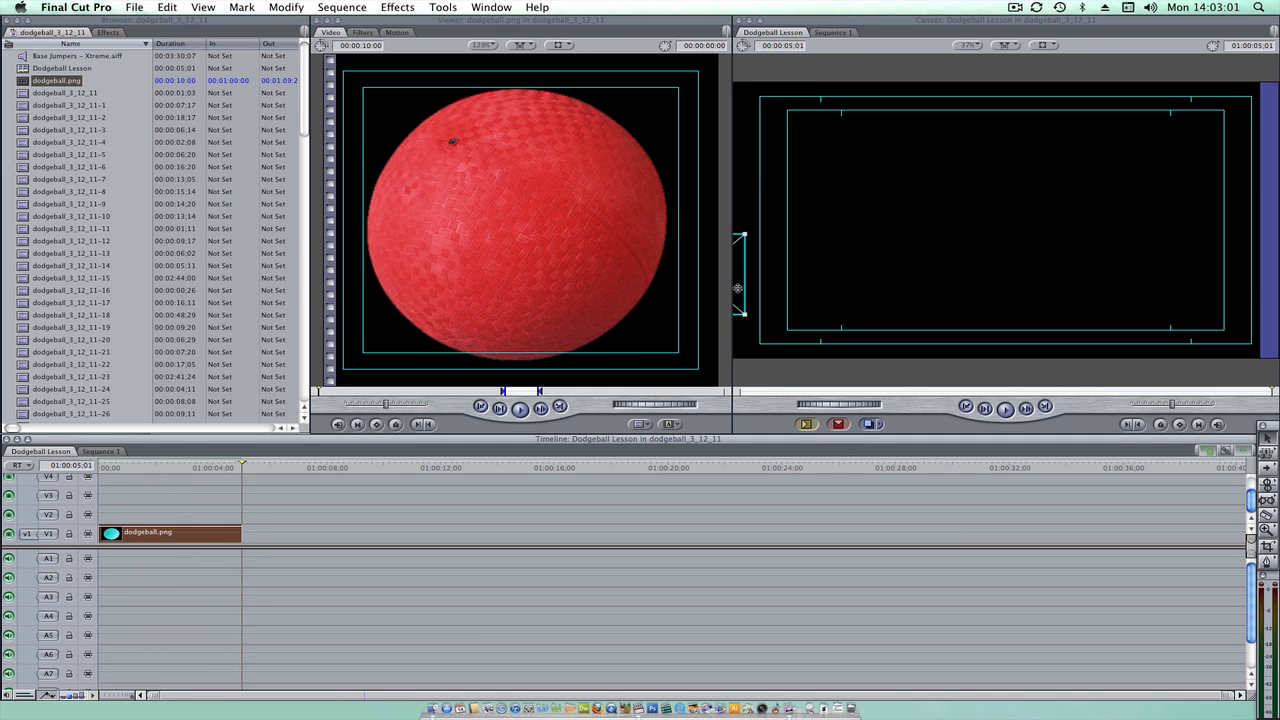
left_click_drag(737, 289, 1275, 279)
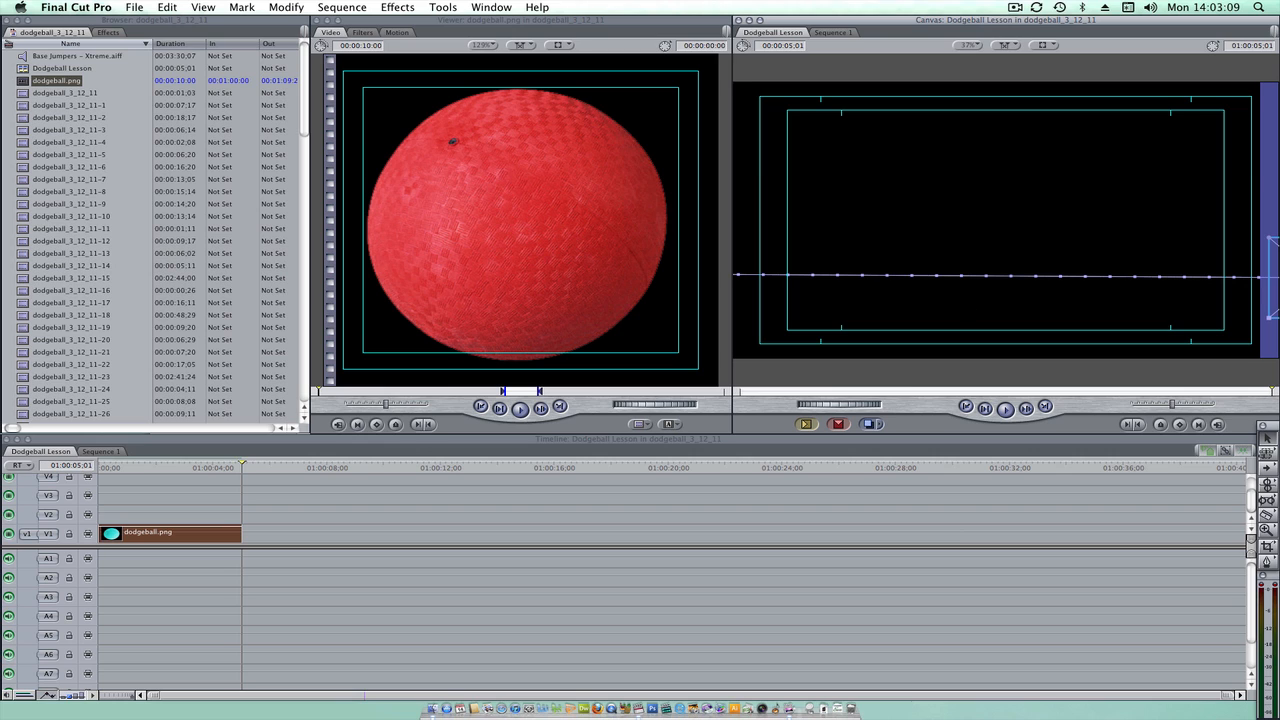
left_click_drag(133, 462, 50, 468)
key("space")
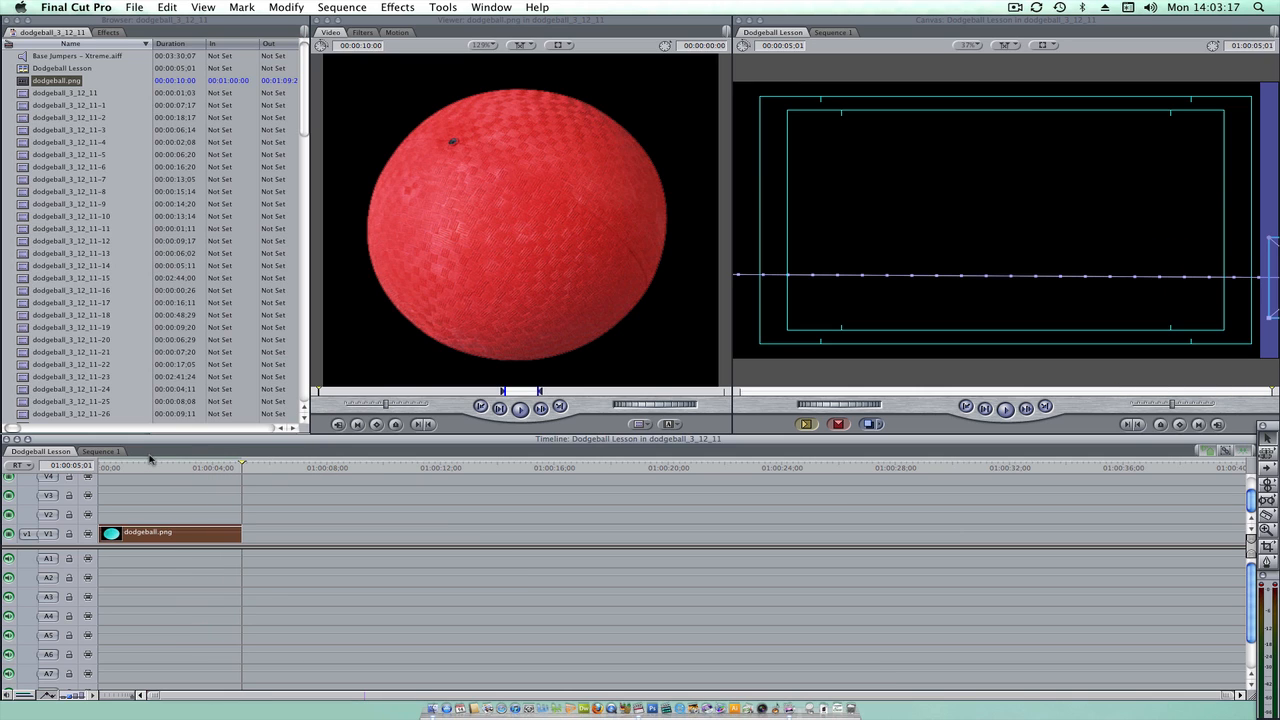
At 01:00:02;16, raise the ball near the frame's upper middle to create a peaked path, and play the motion back.
left_click_drag(145, 467, 172, 470)
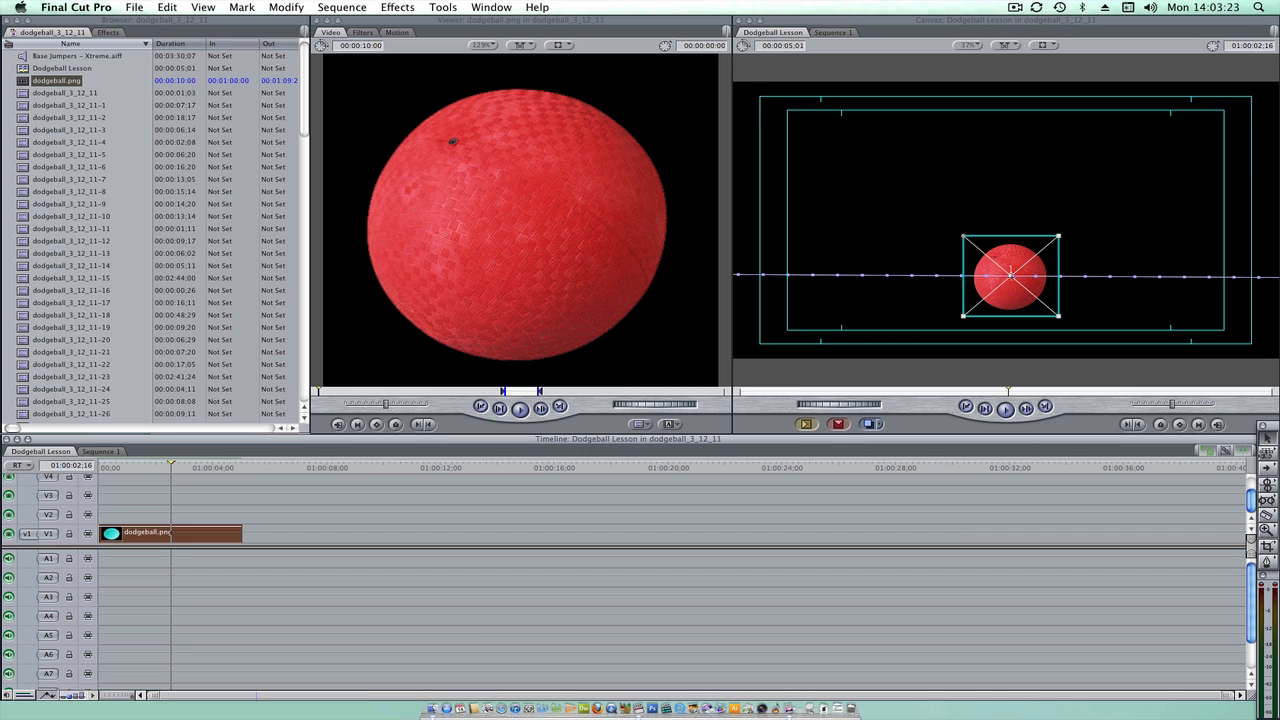
left_click_drag(1010, 273, 1003, 147)
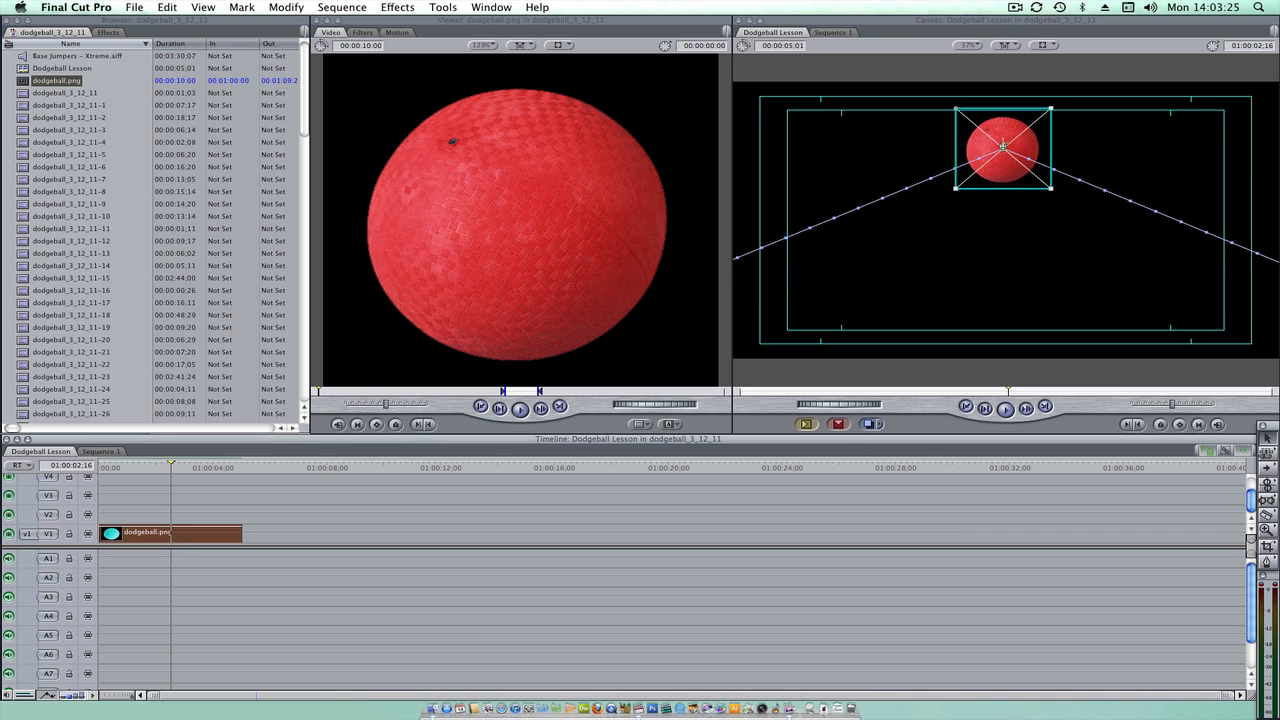
left_click(113, 470)
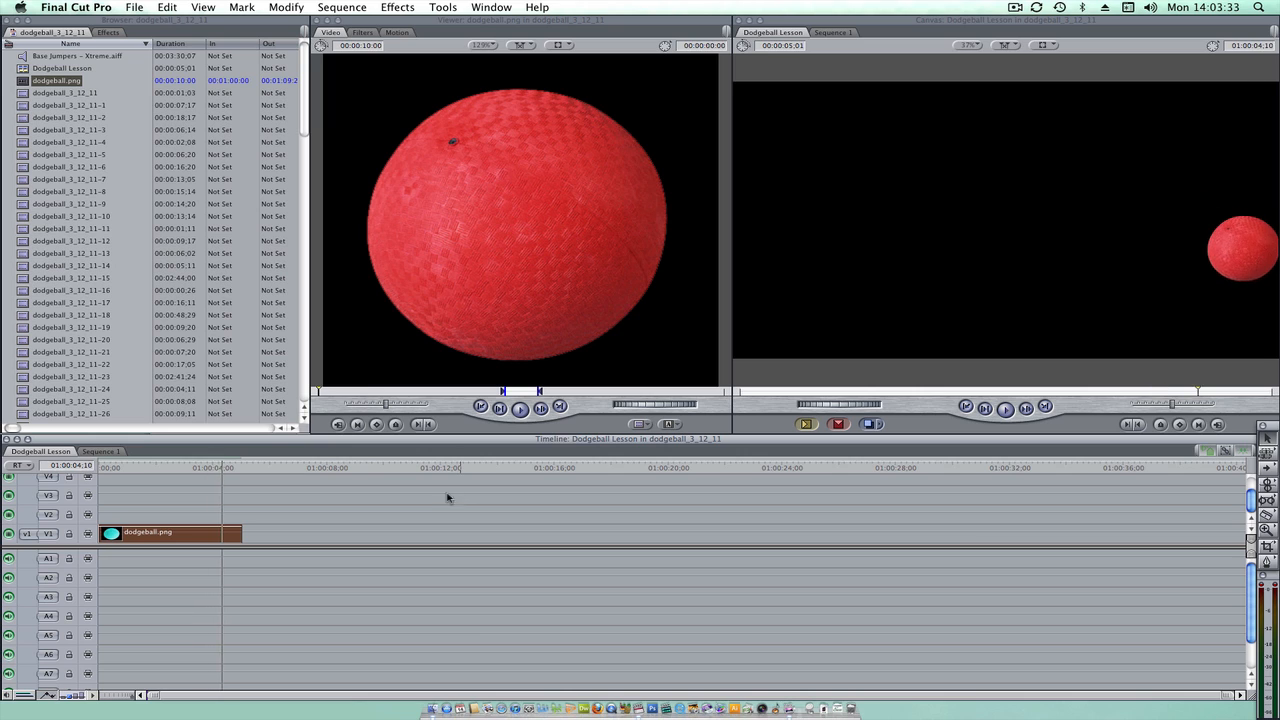
key("space")
Turn the motion path's peak from a sharp corner into a smooth curve with the Linear option, and play the clip from the start.
left_click_drag(190, 470, 129, 471)
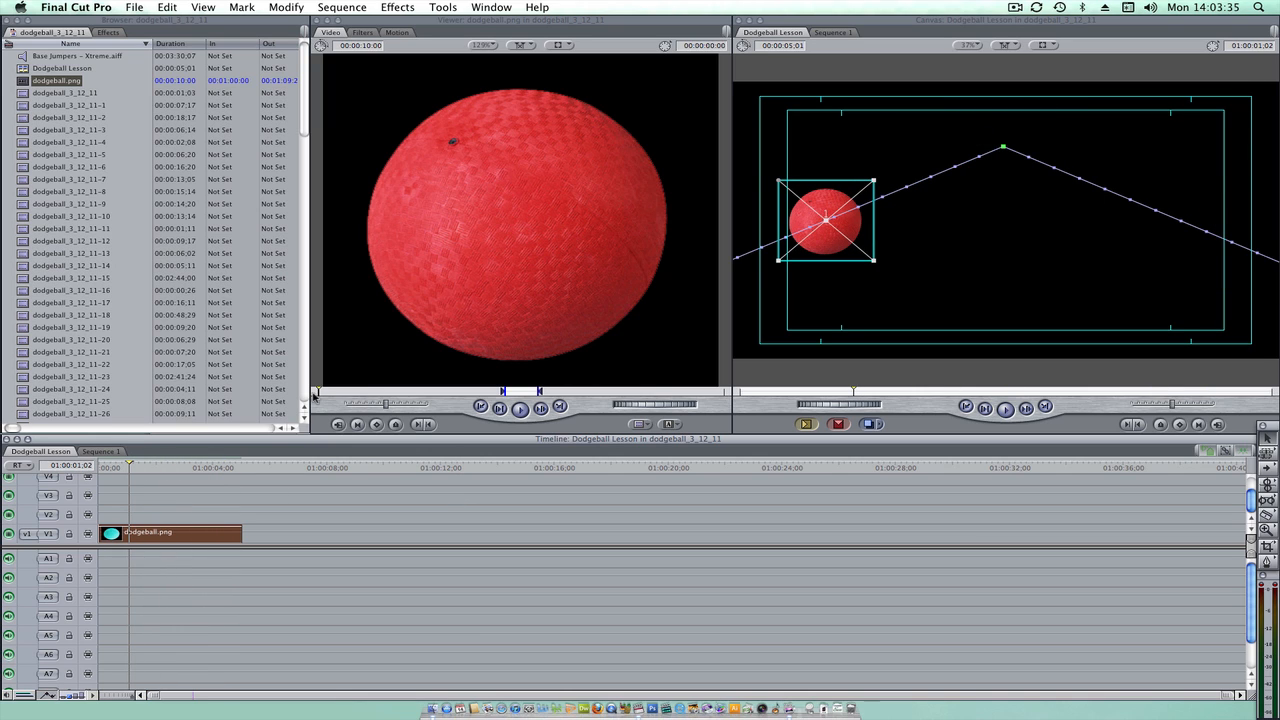
right_click(1004, 148)
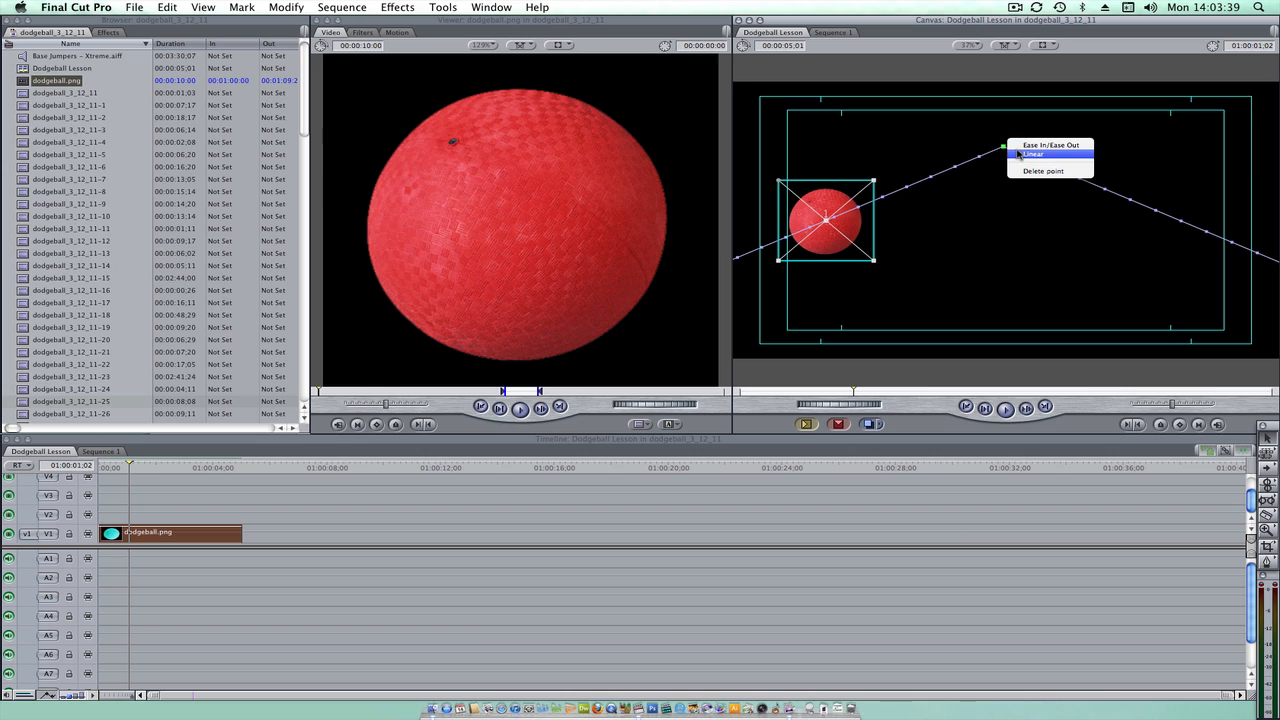
left_click(1020, 155)
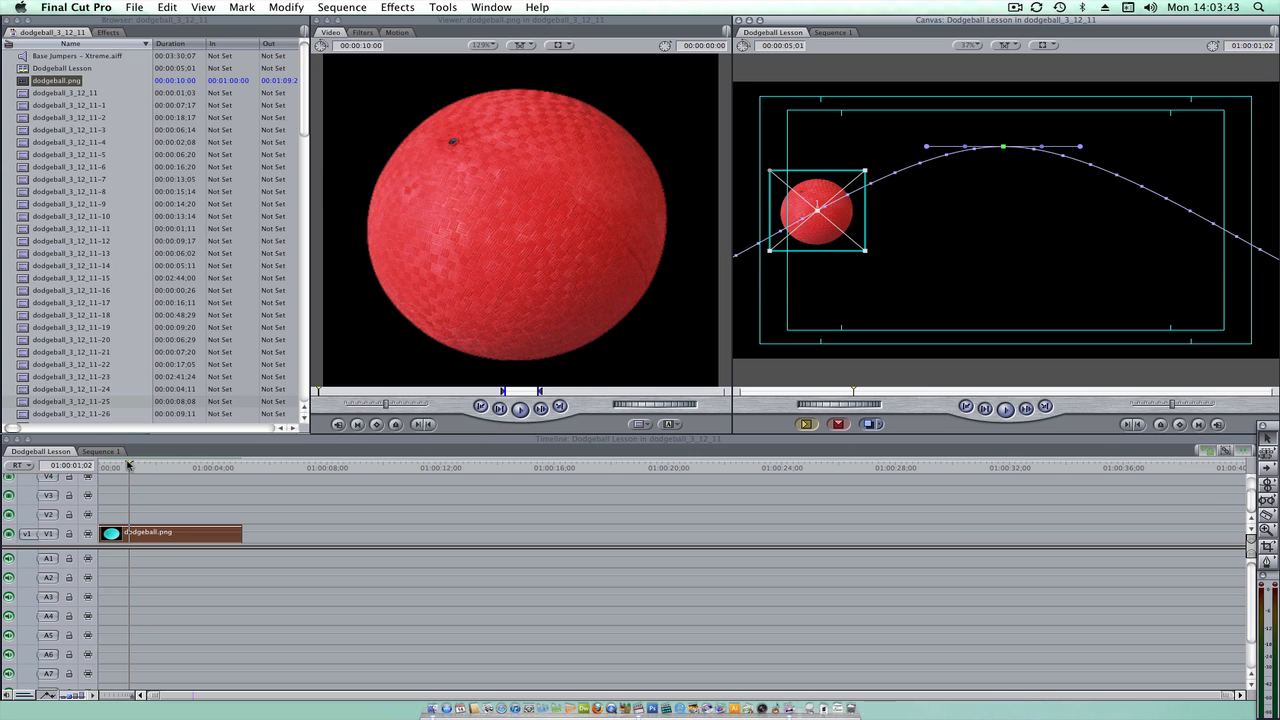
left_click_drag(129, 466, 78, 468)
left_click(188, 503)
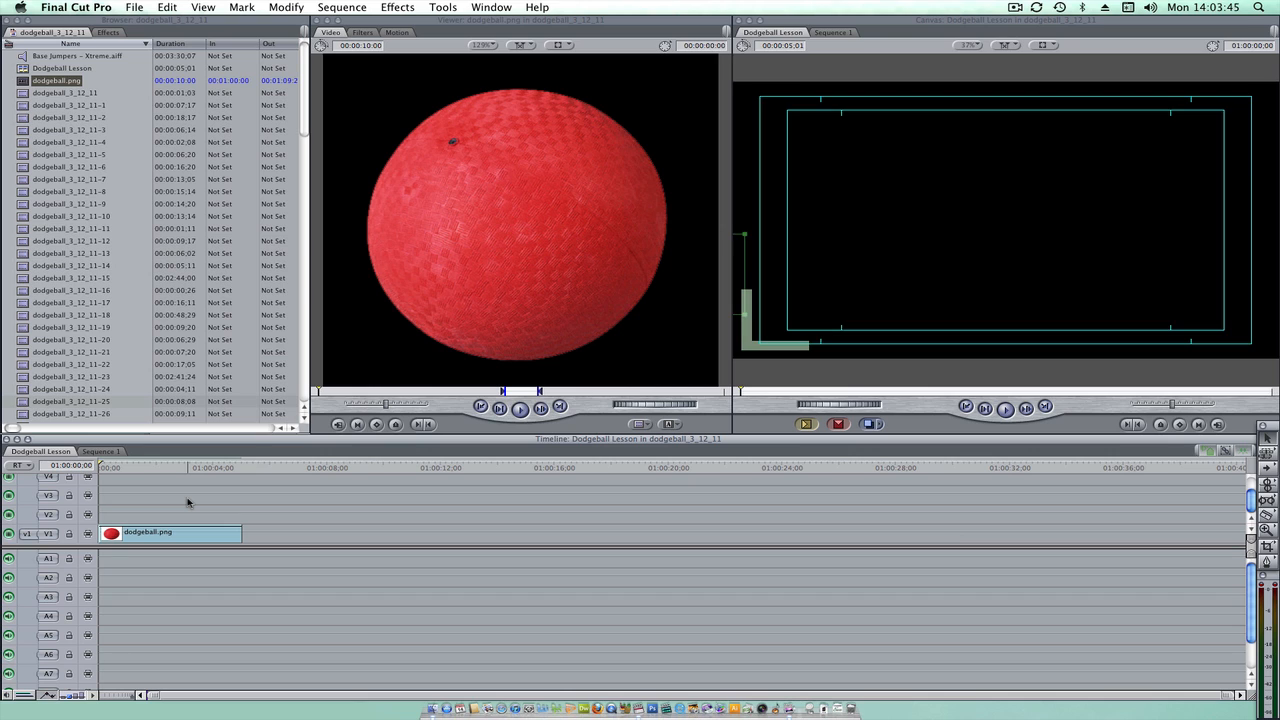
key("space")
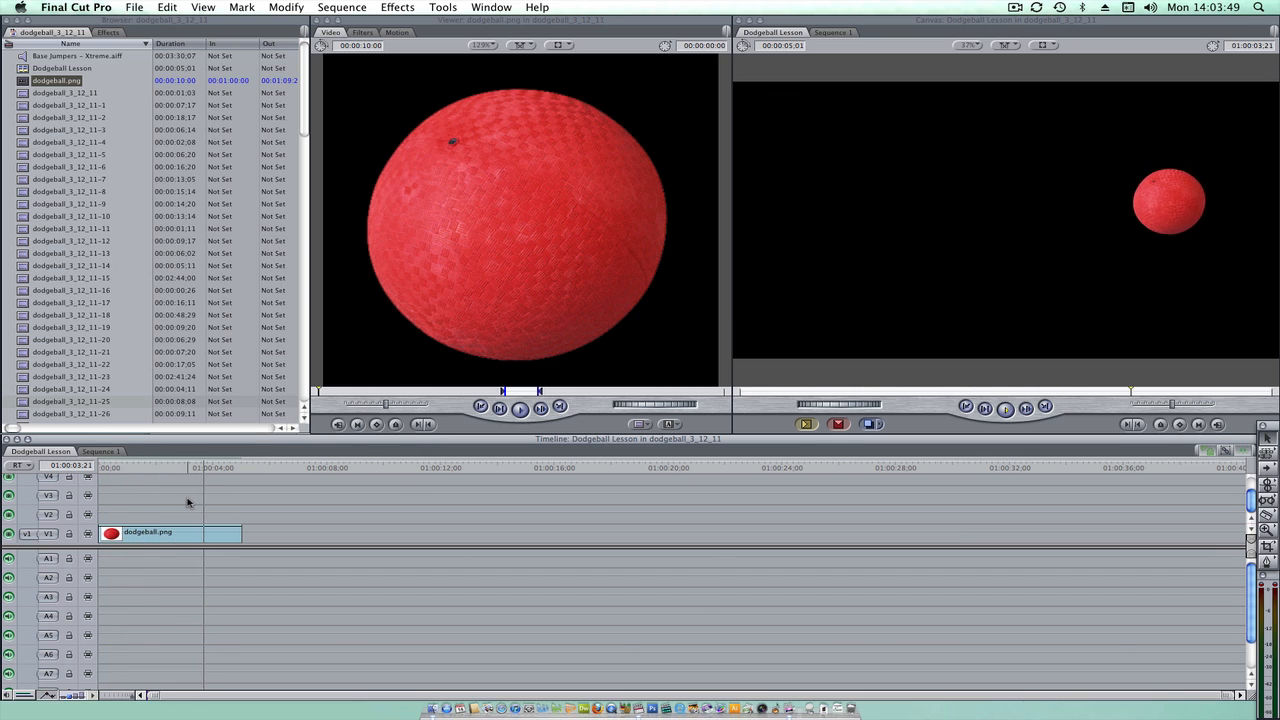
Swing the peak's curve handle steeply downward to bend the motion path into an S shape, and play the clip from the start.
left_click_drag(194, 467, 147, 481)
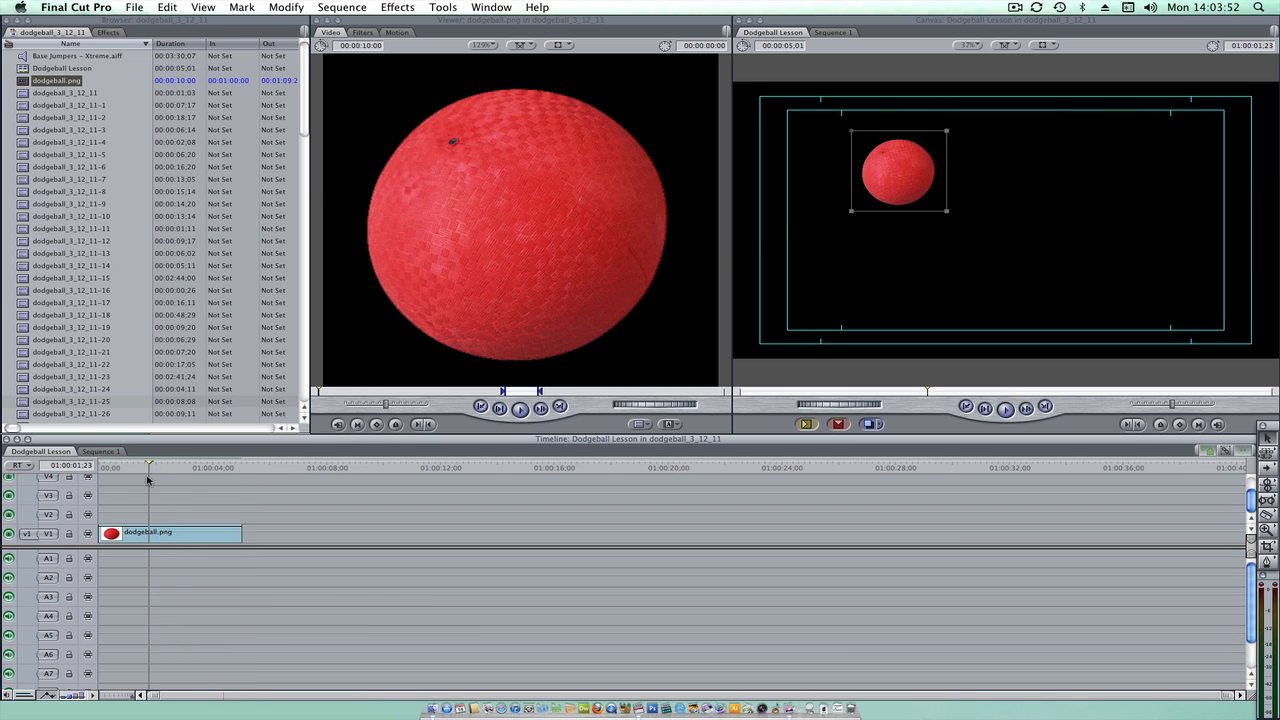
left_click(166, 541)
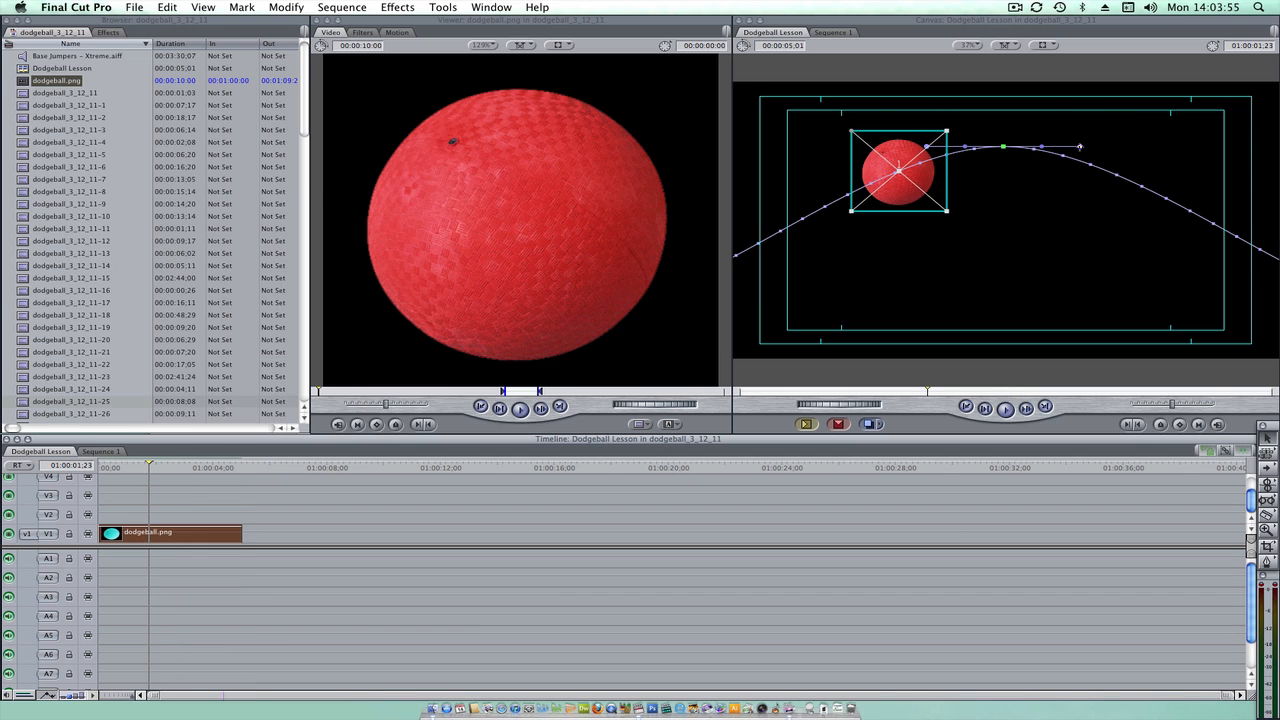
left_click_drag(1080, 147, 982, 262)
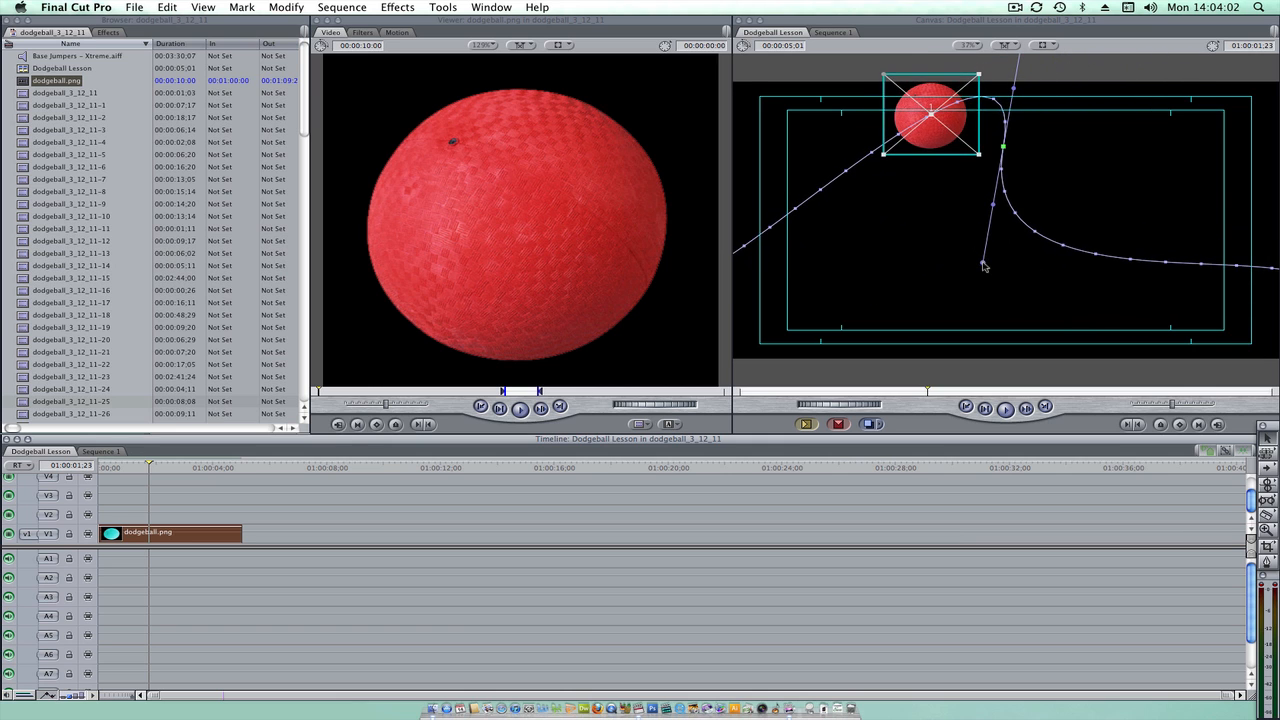
left_click(100, 468)
left_click(213, 511)
key("space")
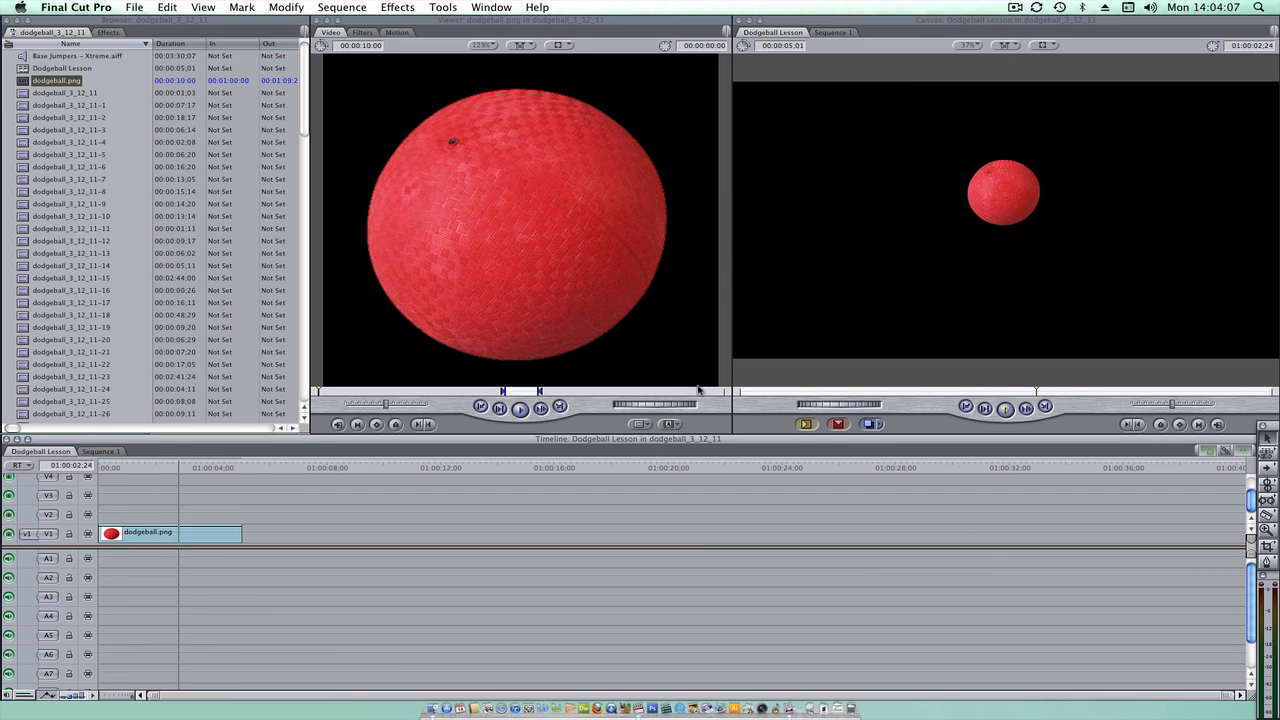
Level the peak's curve handles into a symmetrical arch, raise the peak and shorten the handles slightly, and play the motion back.
left_click(181, 531)
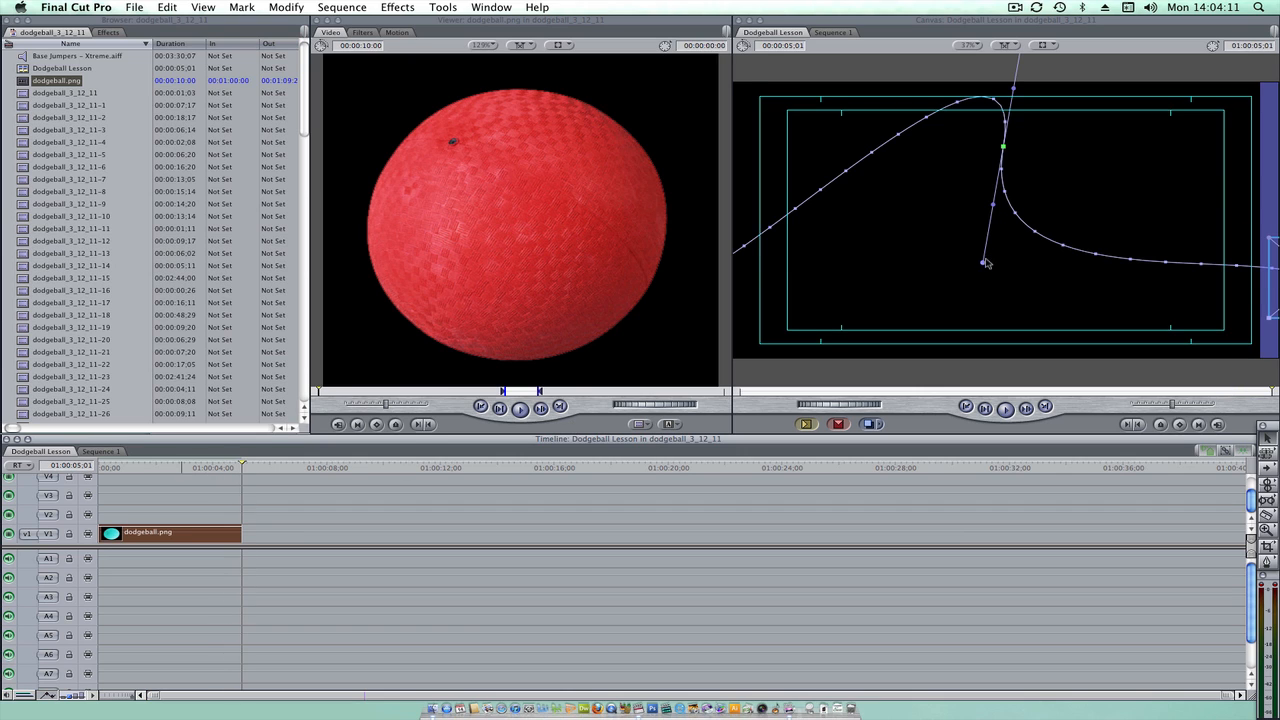
left_click_drag(991, 259, 1136, 147)
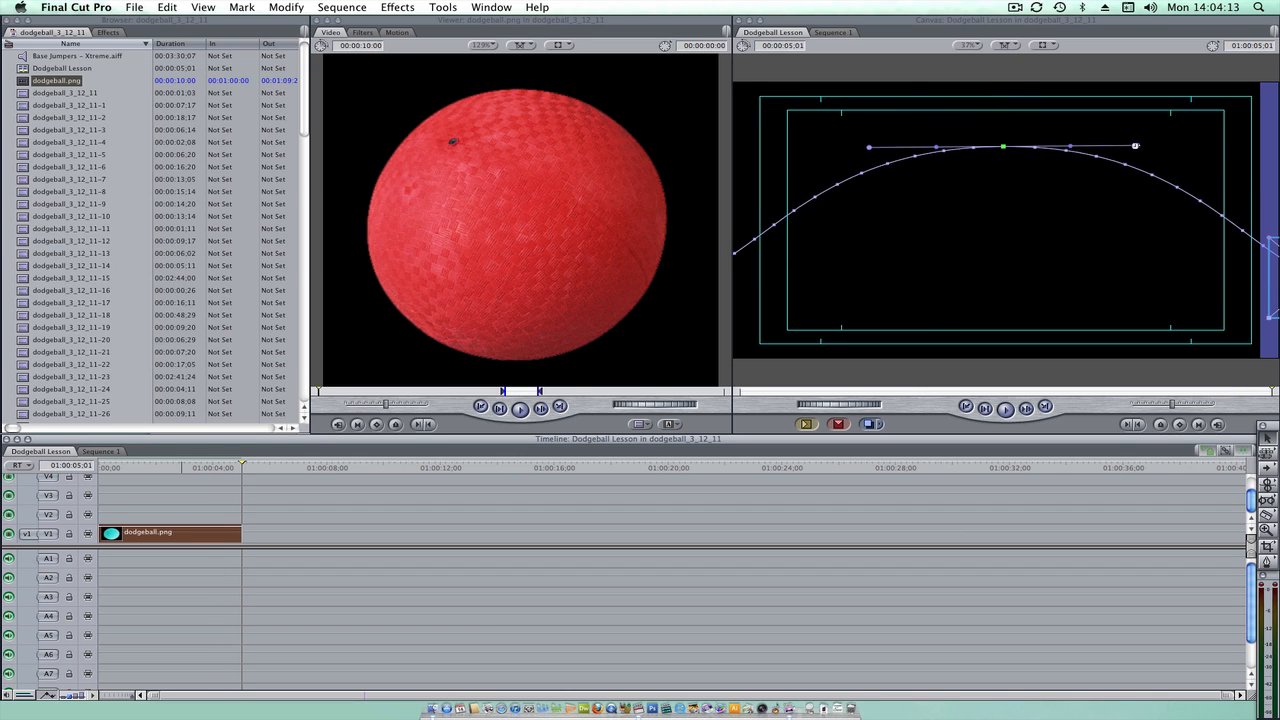
left_click_drag(999, 151, 1001, 131)
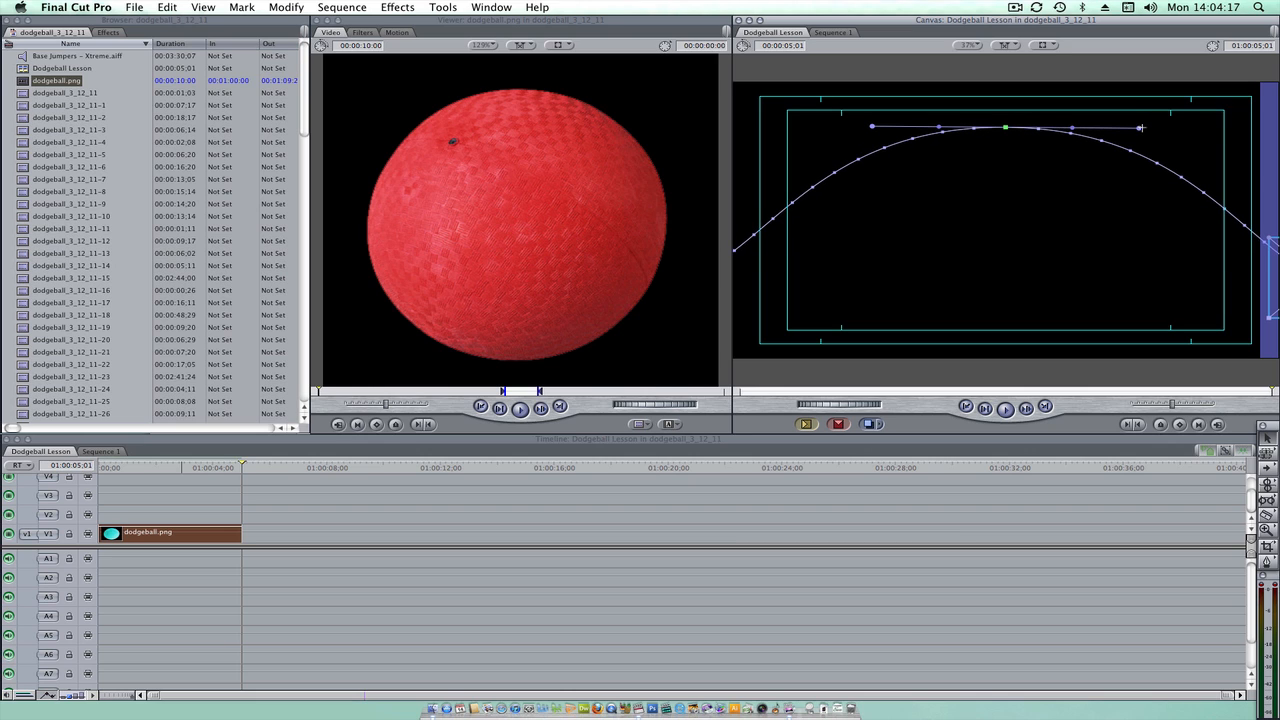
left_click_drag(1140, 127, 1102, 127)
left_click_drag(112, 466, 90, 466)
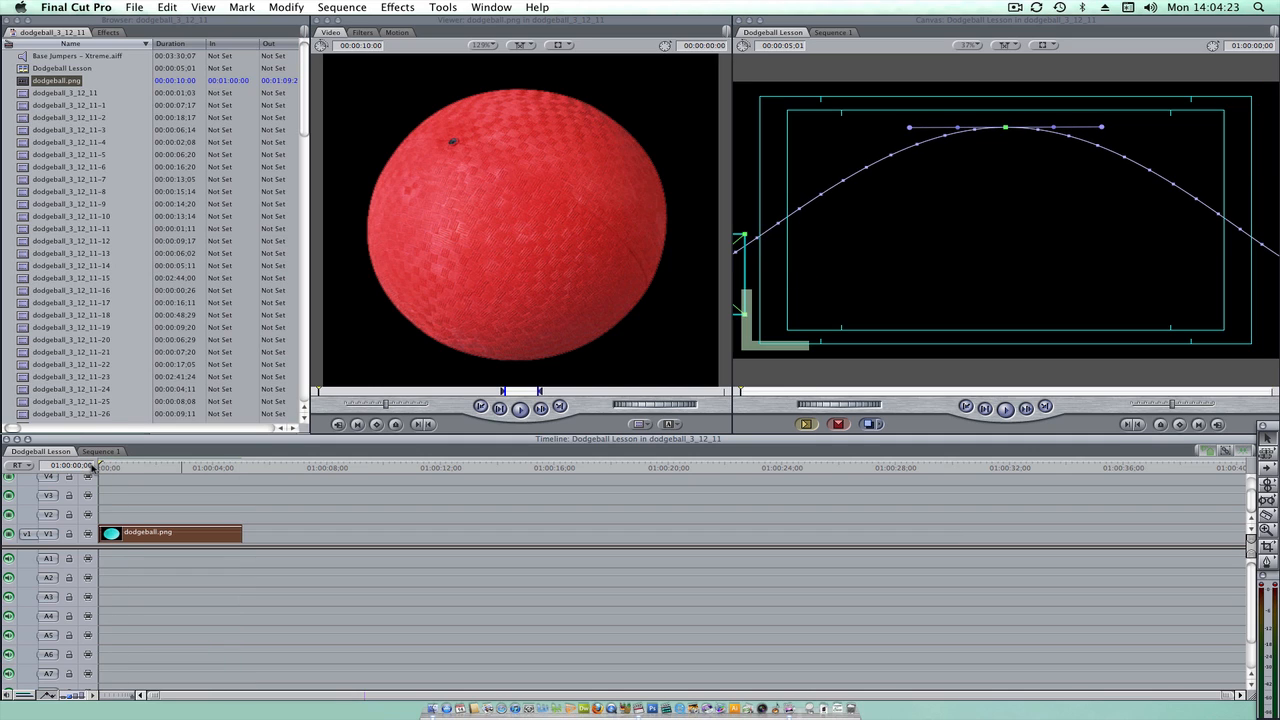
left_click(258, 501)
key("space")
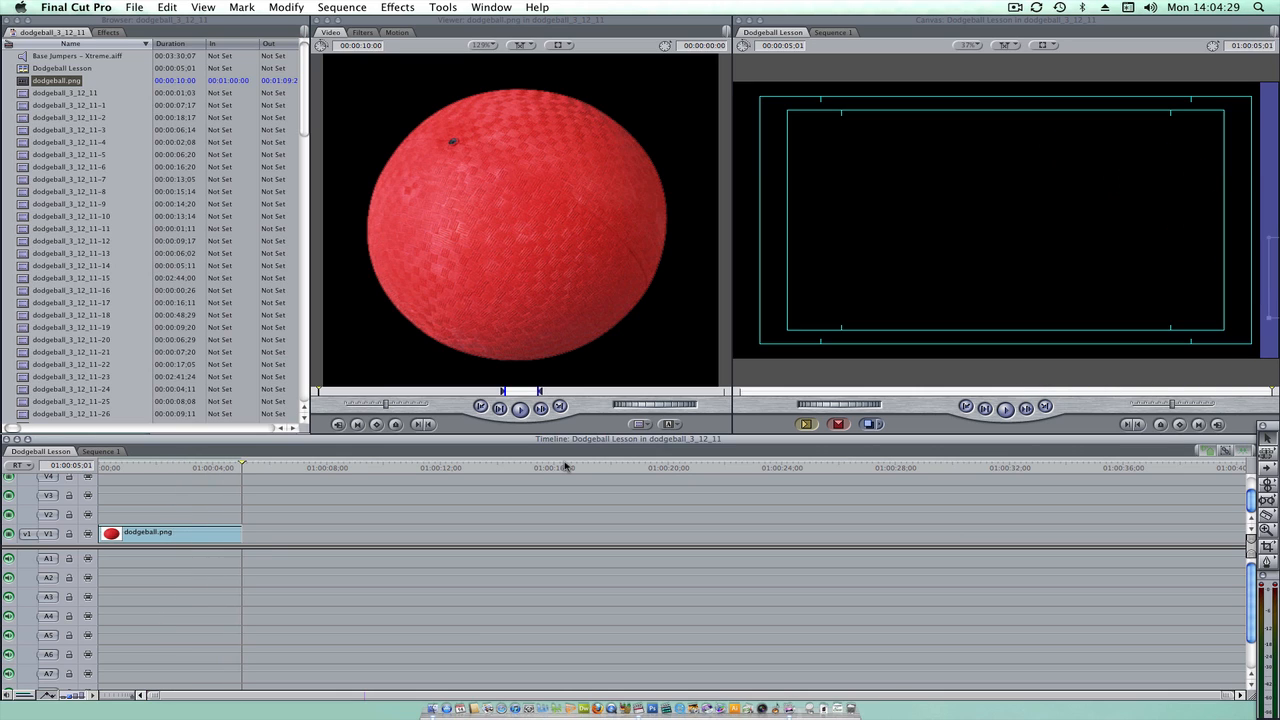
Open the timeline clip's Motion parameters from the sequence start and step through its Center keyframes up to the last one.
key("Home")
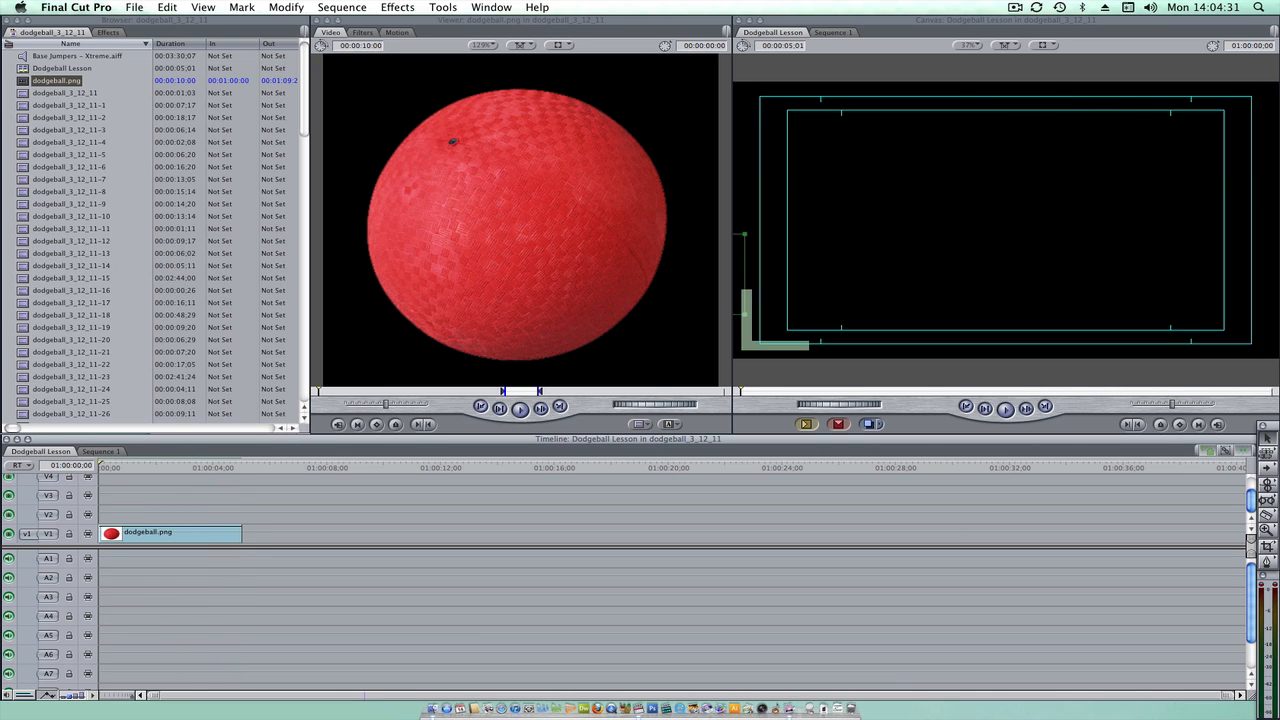
left_click(193, 543)
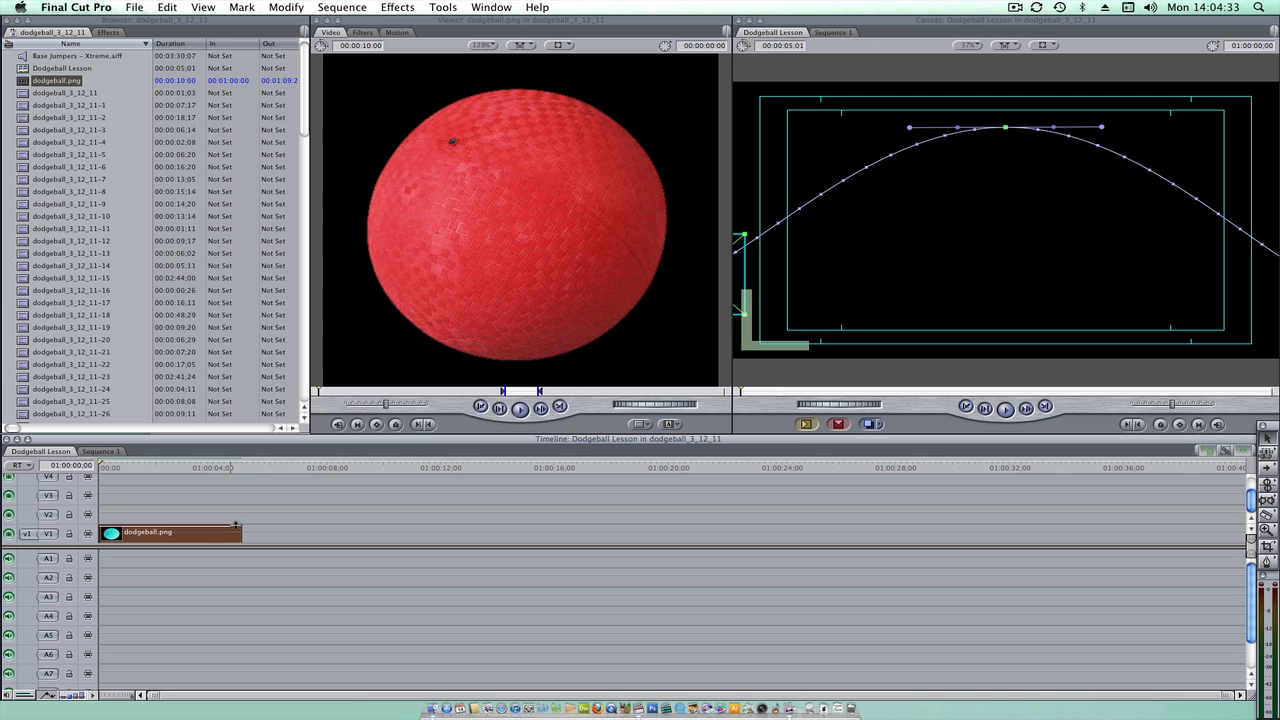
double_click(128, 537)
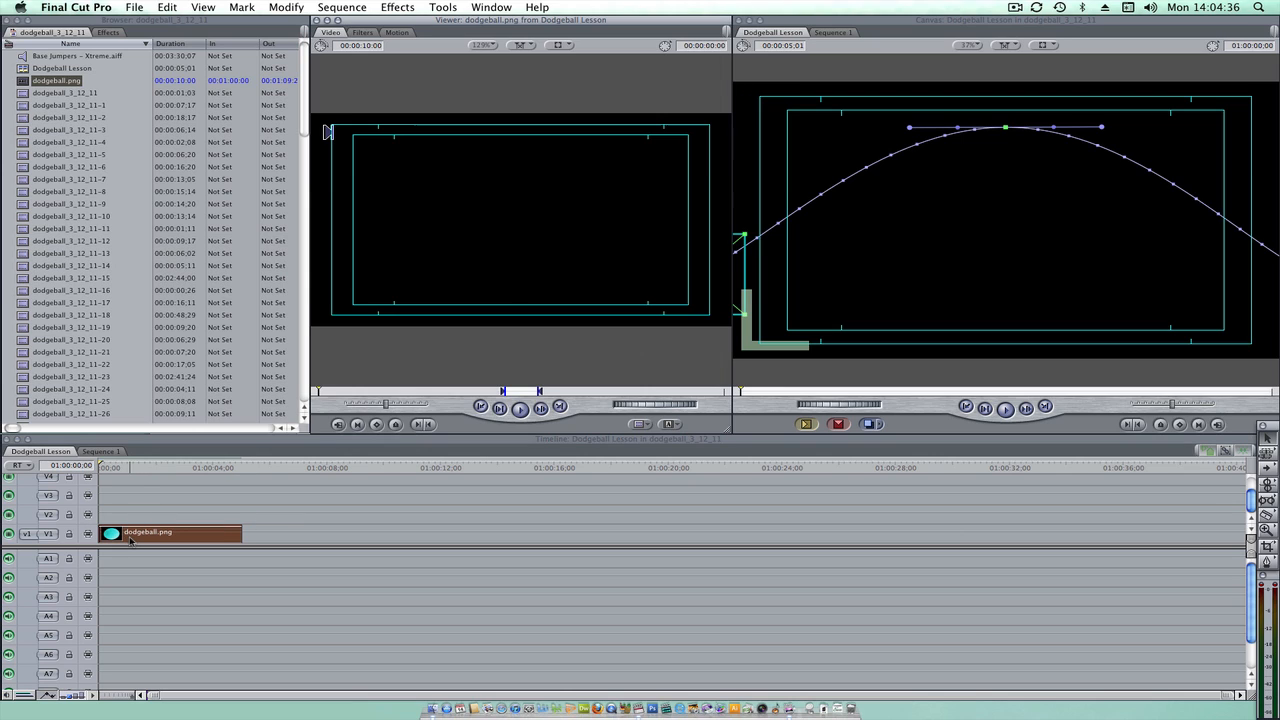
left_click(395, 33)
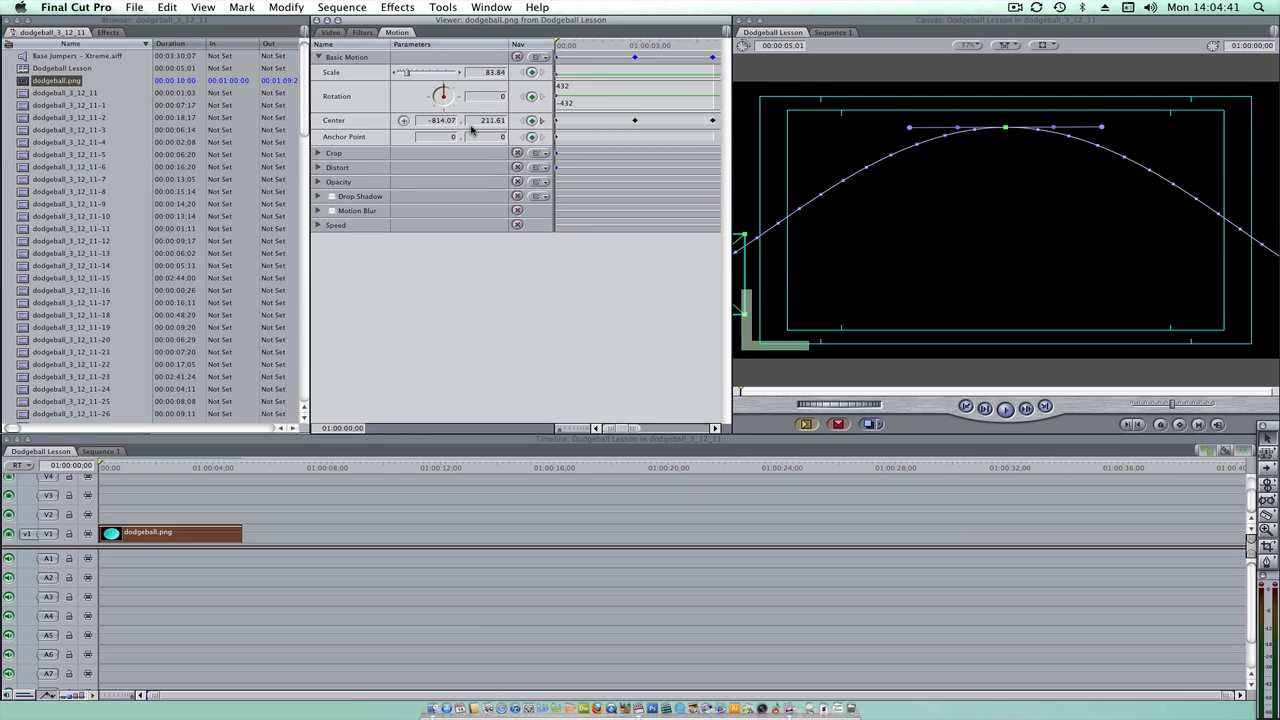
left_click(542, 121)
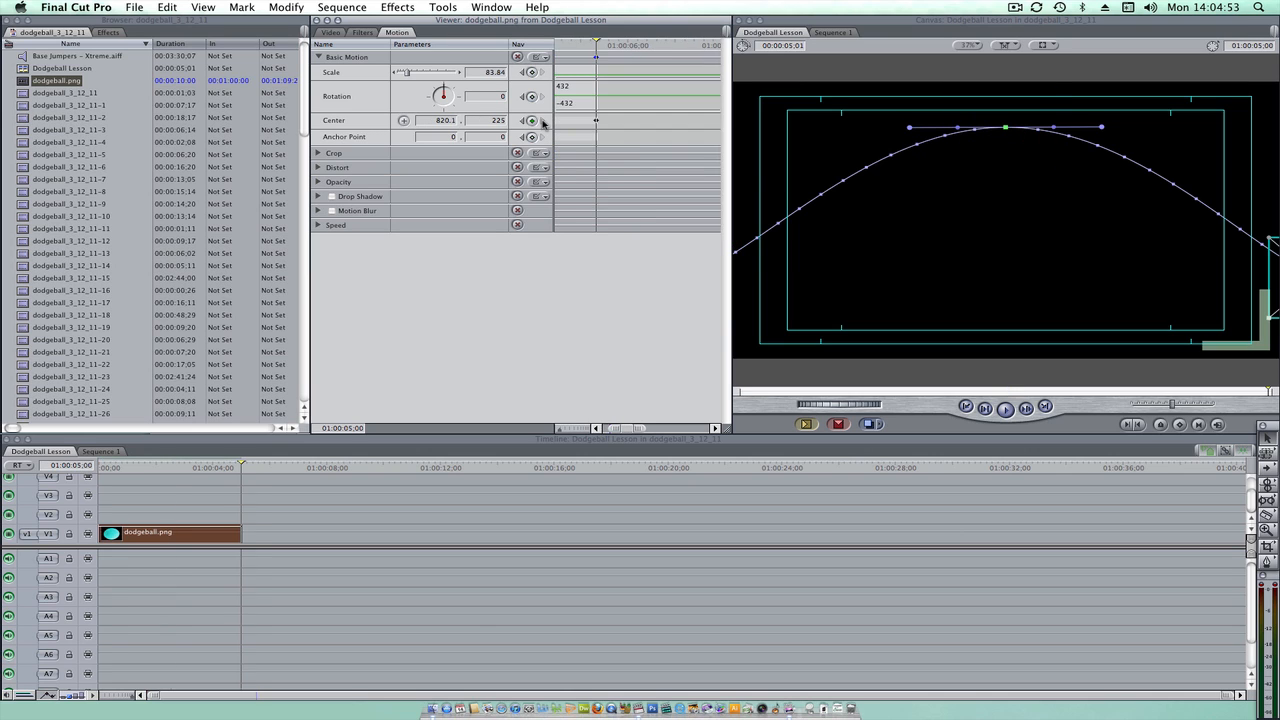
left_click(523, 121)
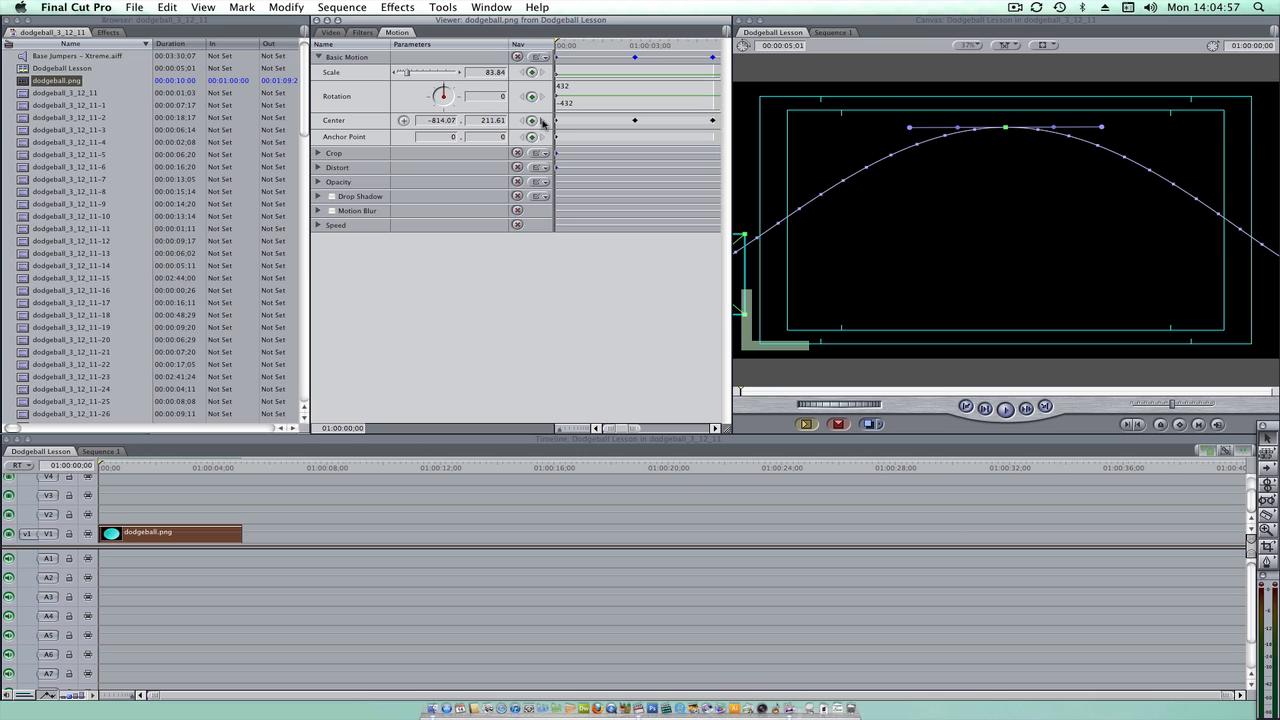
left_click(543, 121)
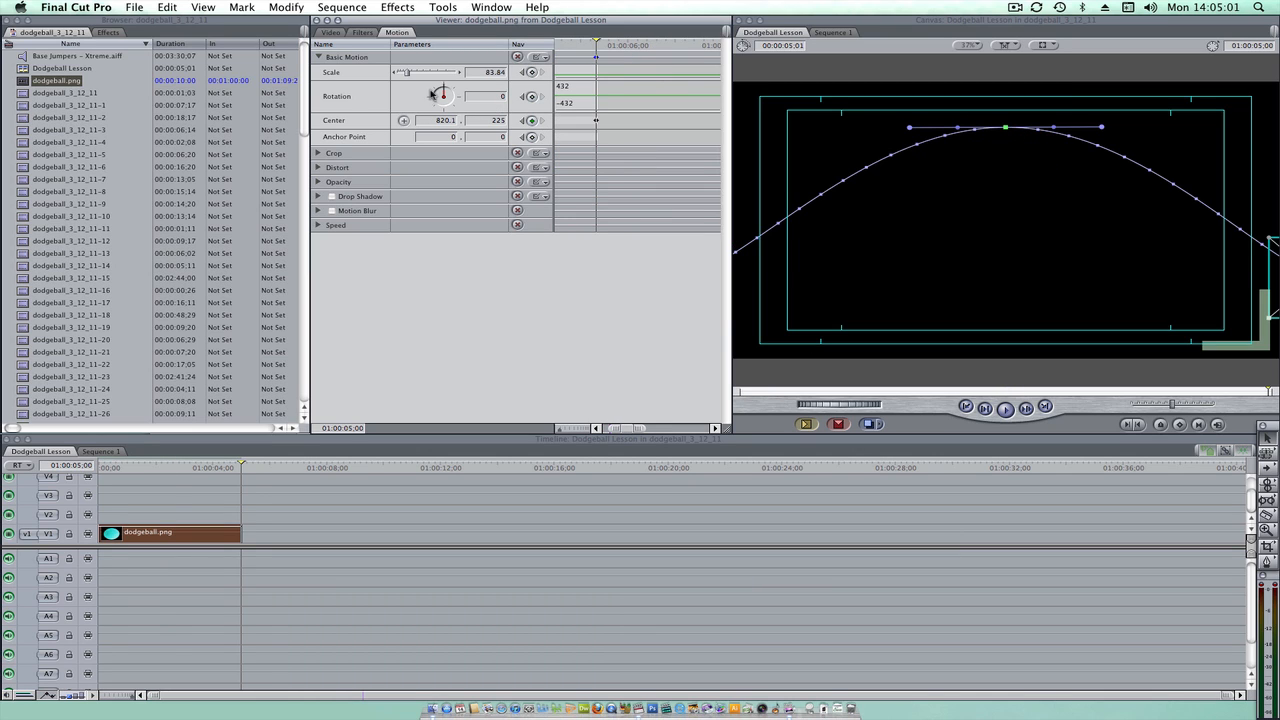
Set the dodgeball's rotation to 1080 at the last motion keyframe, and play the clip from the sequence start.
left_click_drag(445, 92, 347, 137)
mouse_move(446, 80)
left_mouse_down()
mouse_move(475, 106)
mouse_move(440, 106)
mouse_move(452, 98)
mouse_move(438, 110)
mouse_move(420, 95)
mouse_move(458, 88)
mouse_move(414, 97)
mouse_move(446, 78)
left_mouse_up()
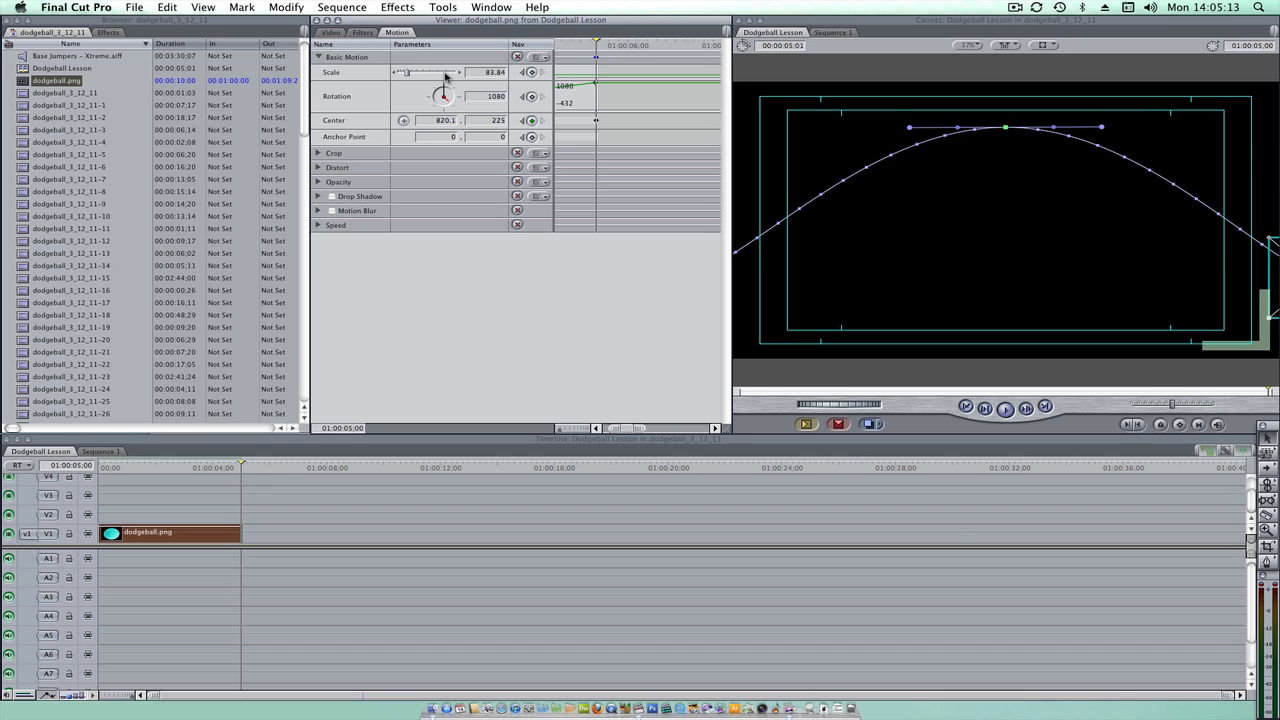
left_click_drag(137, 467, 68, 477)
left_click(184, 499)
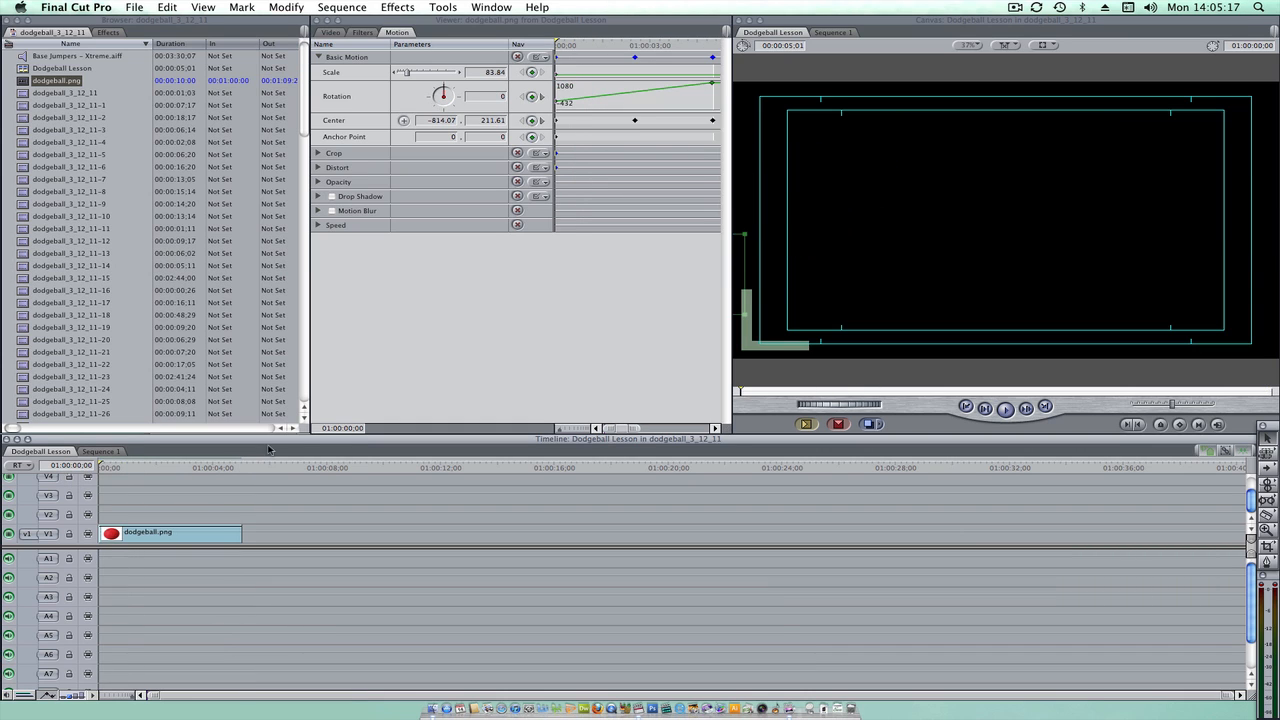
key("space")
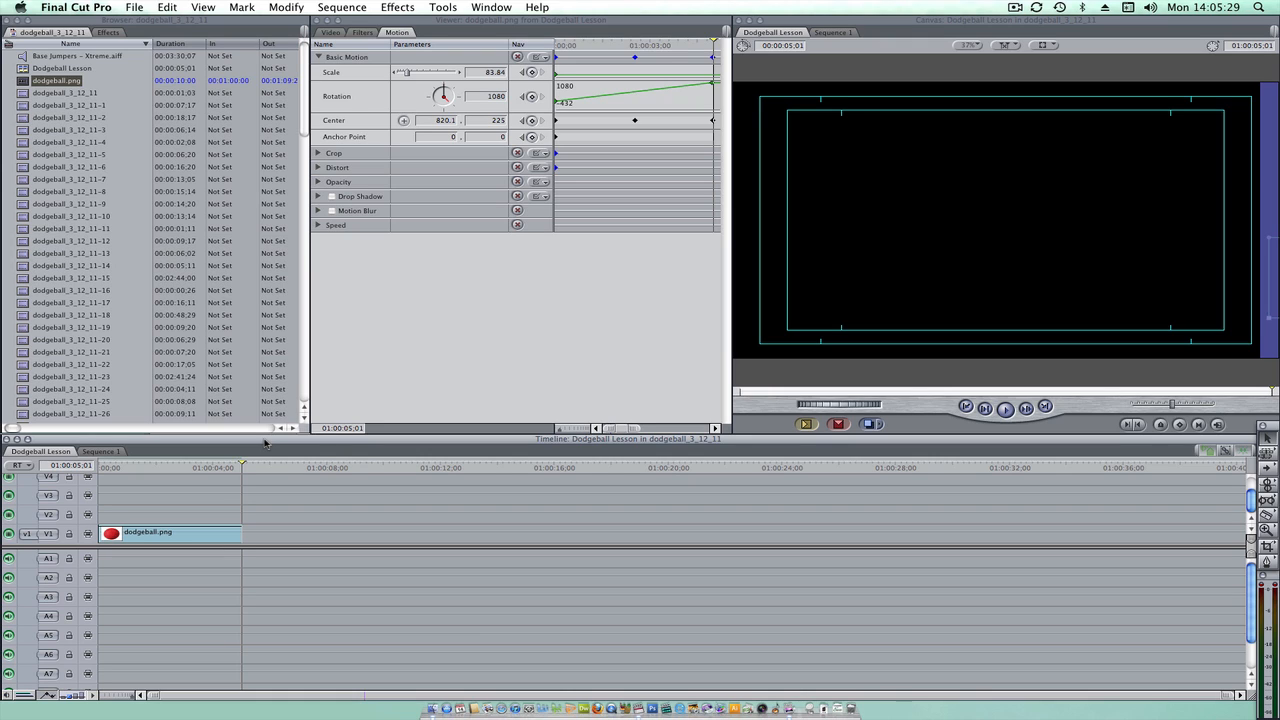
Delete the animated dodgeball clip from the timeline, and locate the shattered-glass JPG in the browser.
left_click(193, 535)
key("Delete")
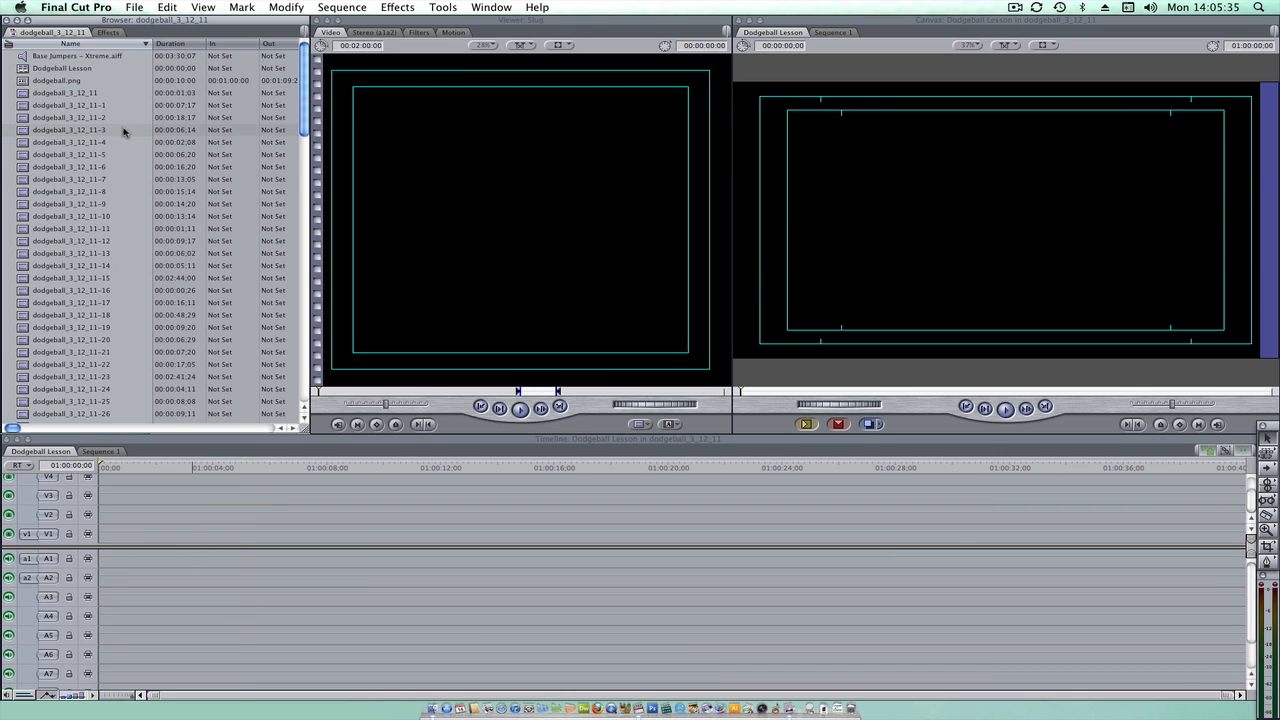
scroll(118, 130, "down", 20)
scroll(120, 146, "up", 20)
scroll(120, 146, "down", 20)
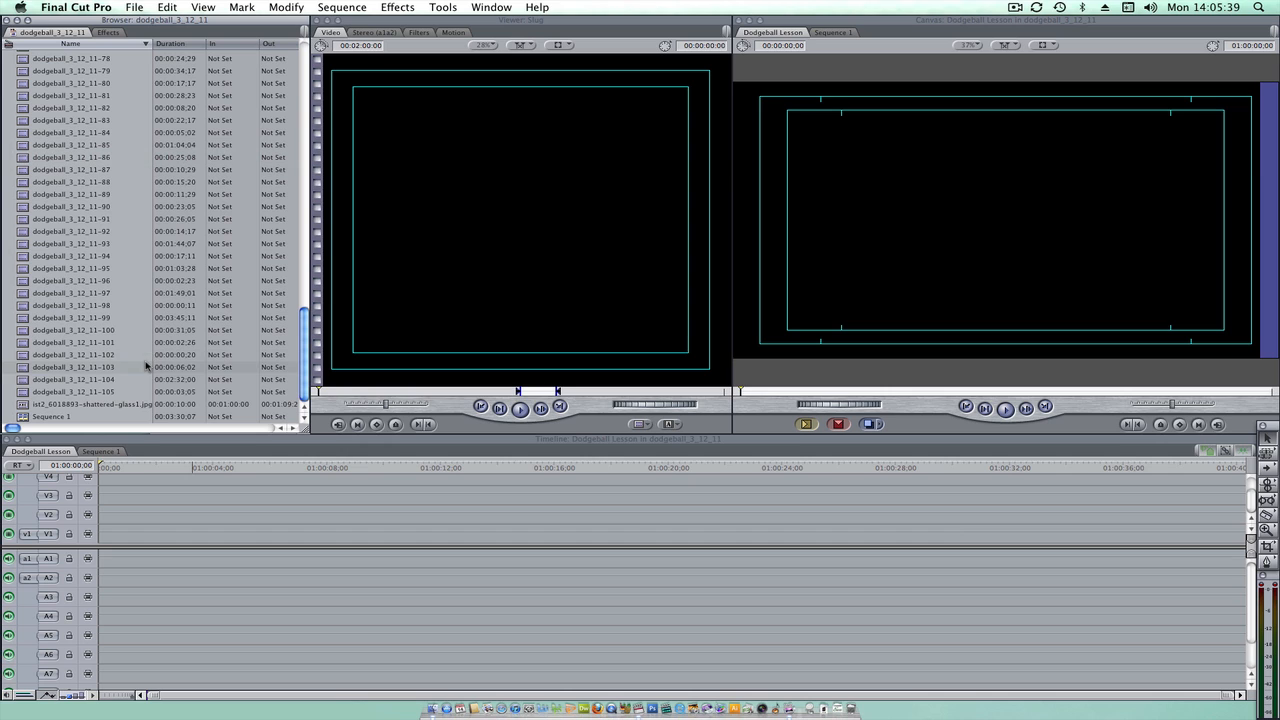
left_click(110, 406)
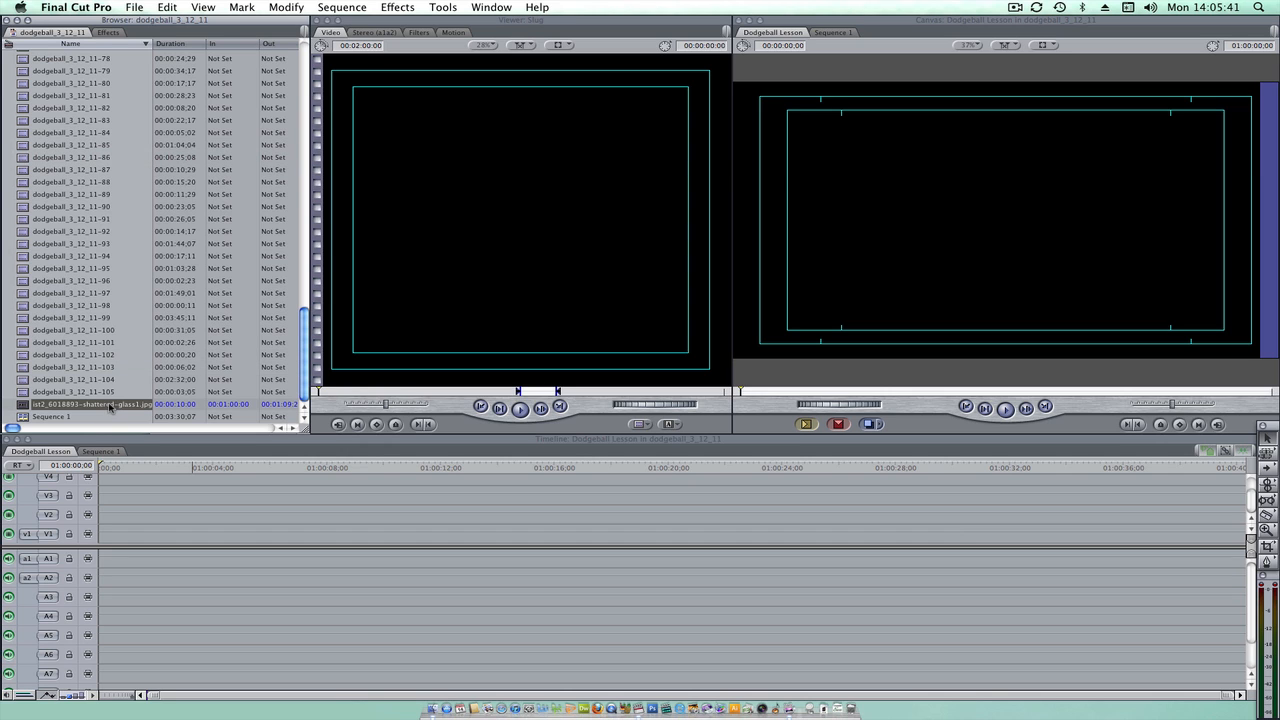
Add dodgeball.png to track V1 at the sequence start and trim the clip to about 3 seconds.
scroll(113, 385, "up", 20)
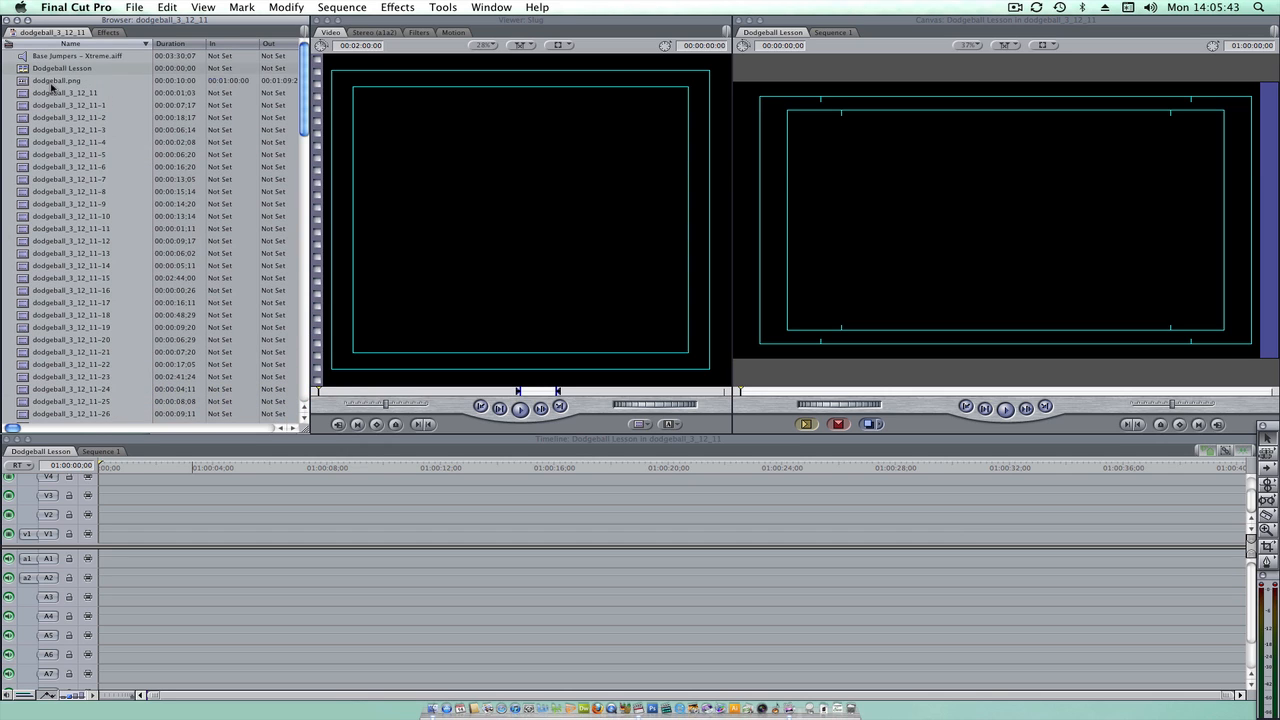
mouse_move(54, 82)
left_mouse_down()
mouse_move(100, 304)
mouse_move(92, 531)
mouse_move(279, 545)
left_mouse_up()
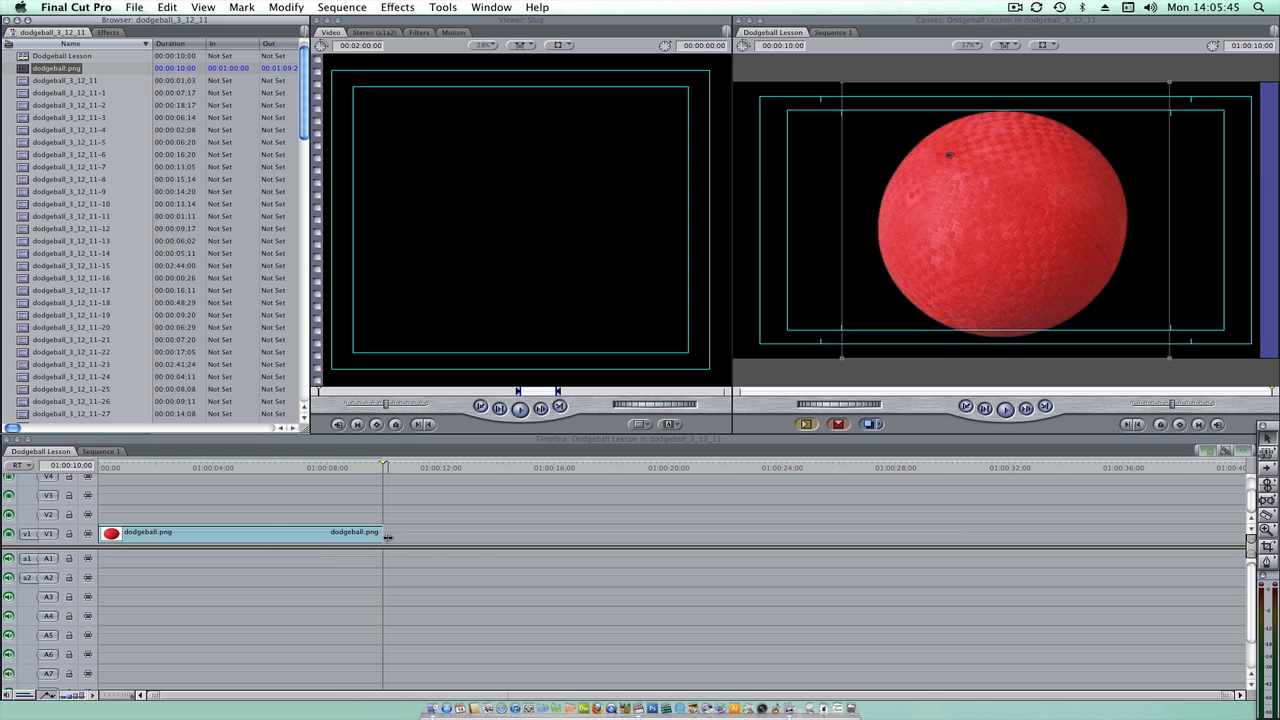
mouse_move(381, 537)
left_mouse_down()
mouse_move(140, 533)
mouse_move(184, 534)
left_mouse_up()
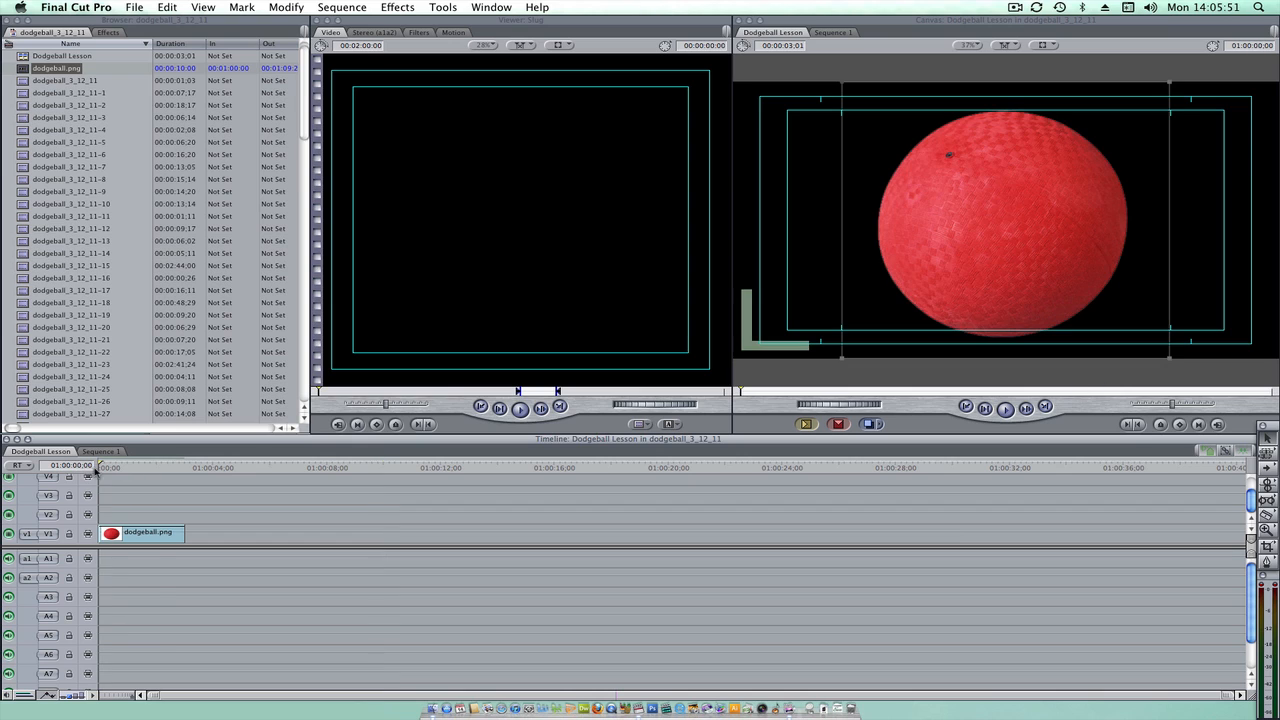
Shrink the dodgeball, place it just outside the frame's left edge, and add a motion keyframe at the sequence start.
left_click(1169, 356)
mouse_move(1169, 357)
left_mouse_down()
mouse_move(1052, 259)
mouse_move(700, 249)
mouse_move(752, 255)
mouse_move(716, 259)
left_mouse_up()
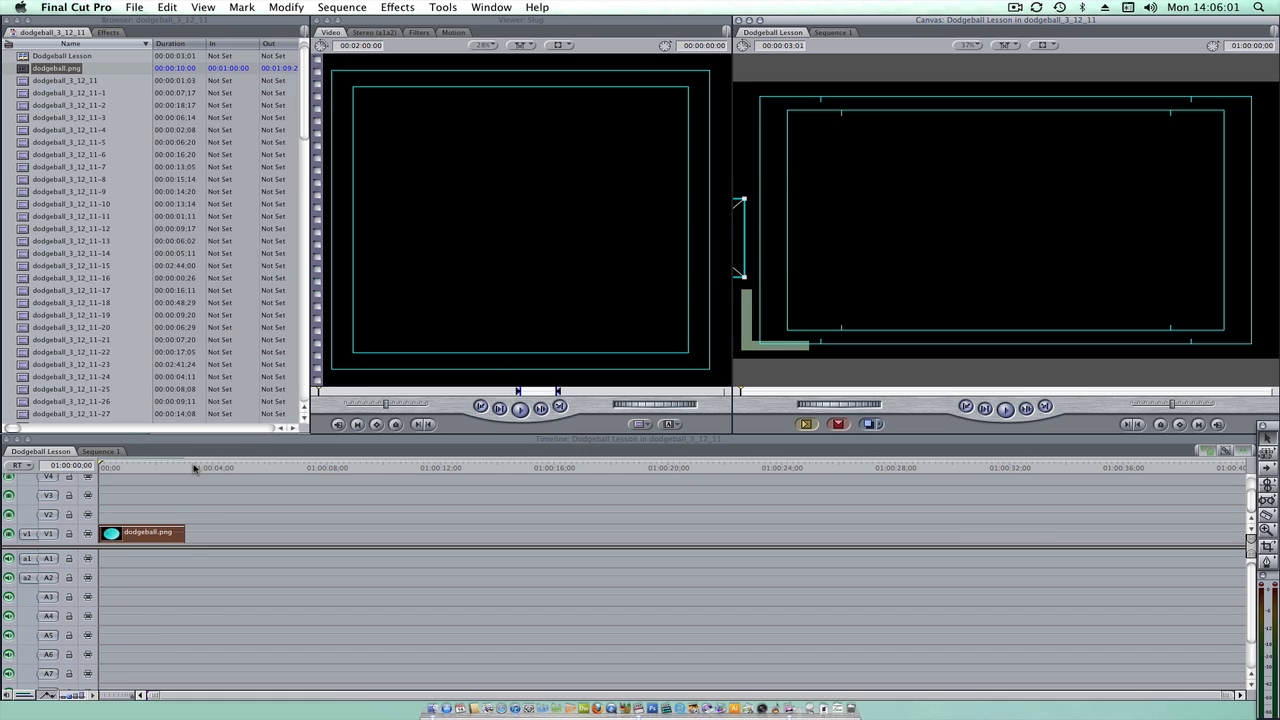
left_click_drag(194, 468, 86, 469)
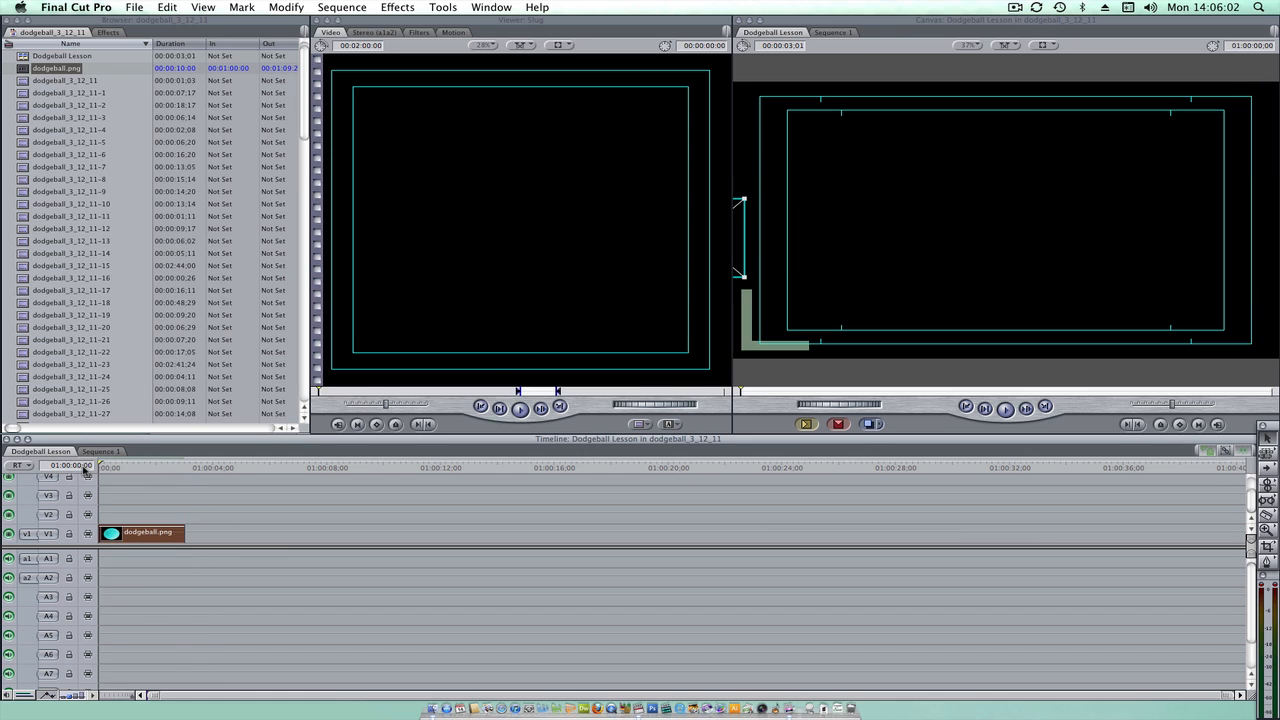
left_click(1179, 424)
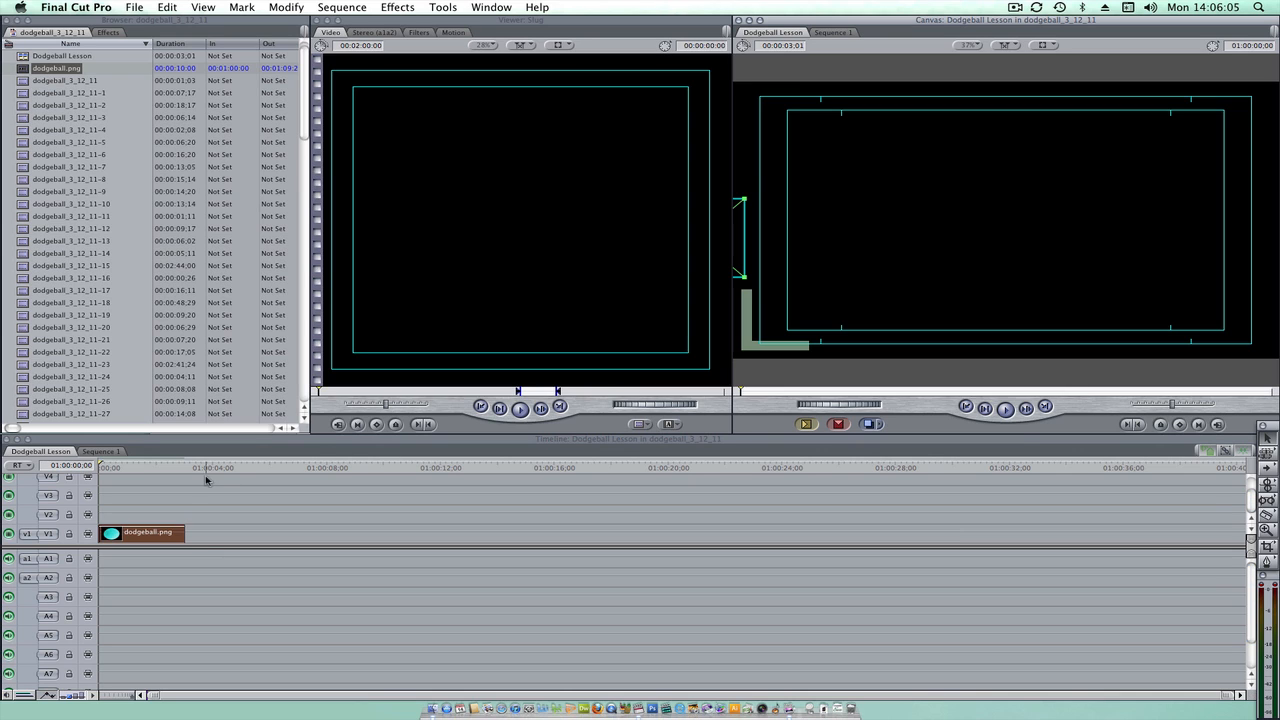
Add a motion keyframe at 01:00:03;00 and move the dodgeball to about the centre of the frame there.
left_click_drag(205, 467, 185, 467)
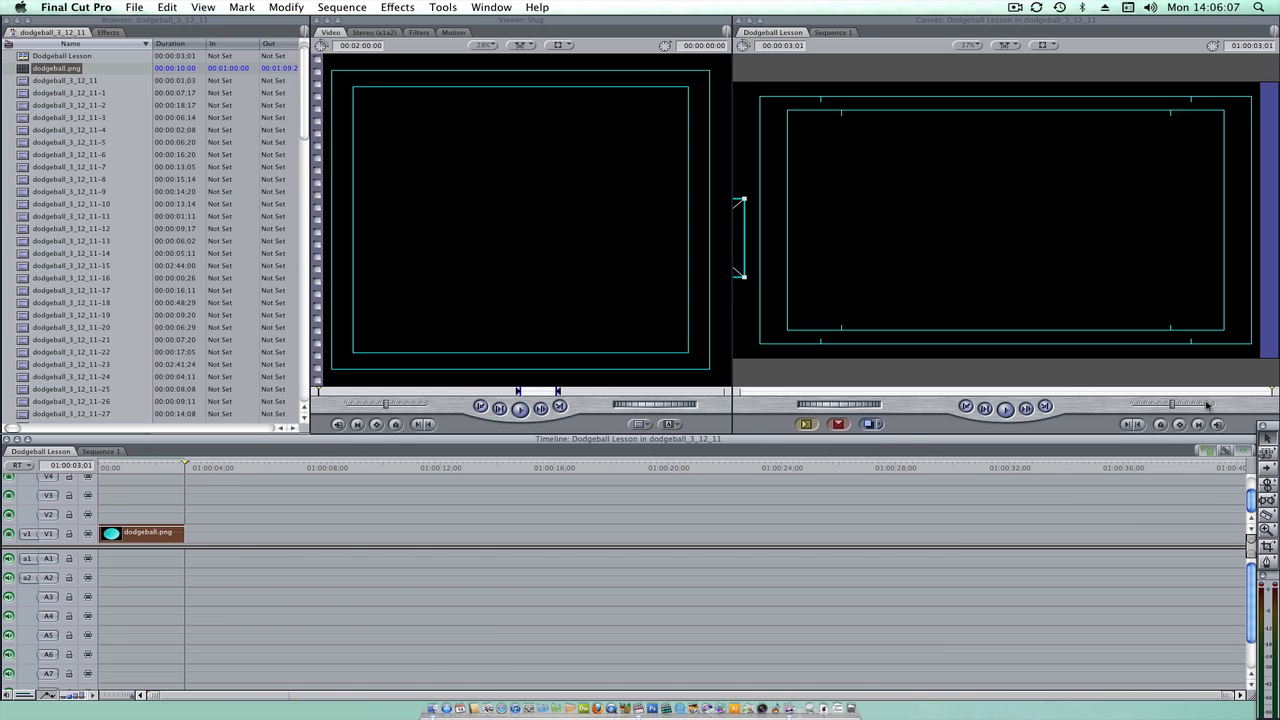
left_click(1180, 425)
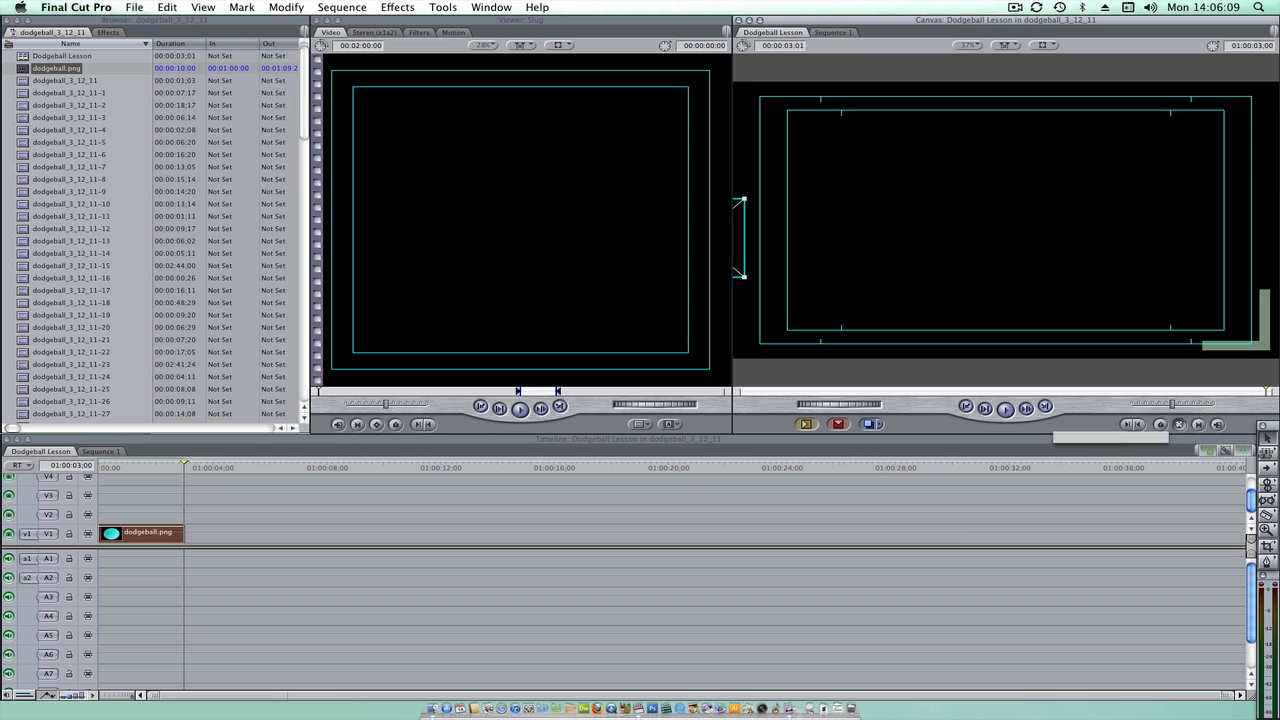
left_click_drag(737, 249, 1058, 233)
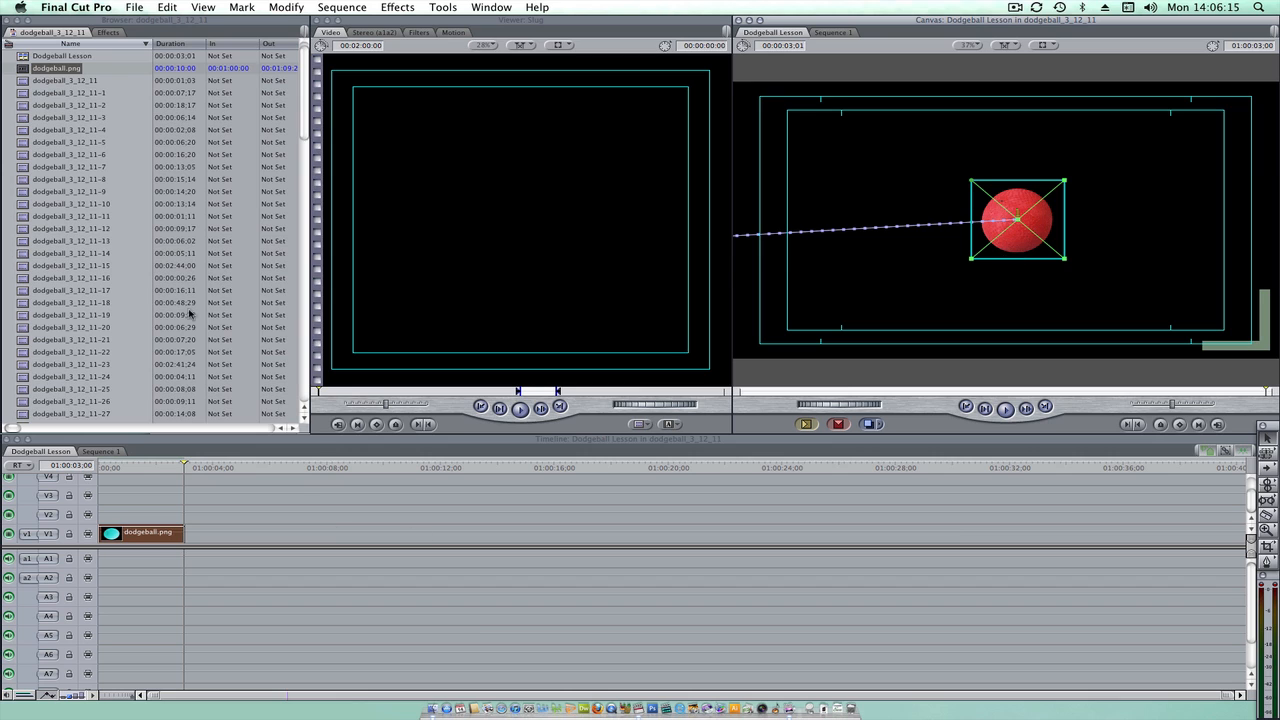
Place the shattered-glass image on V1 beneath the dodgeball track, starting at 01:00:03;01, and extend the dodgeball clip over it to about 7 seconds.
scroll(192, 315, "down", 15)
double_click(58, 404)
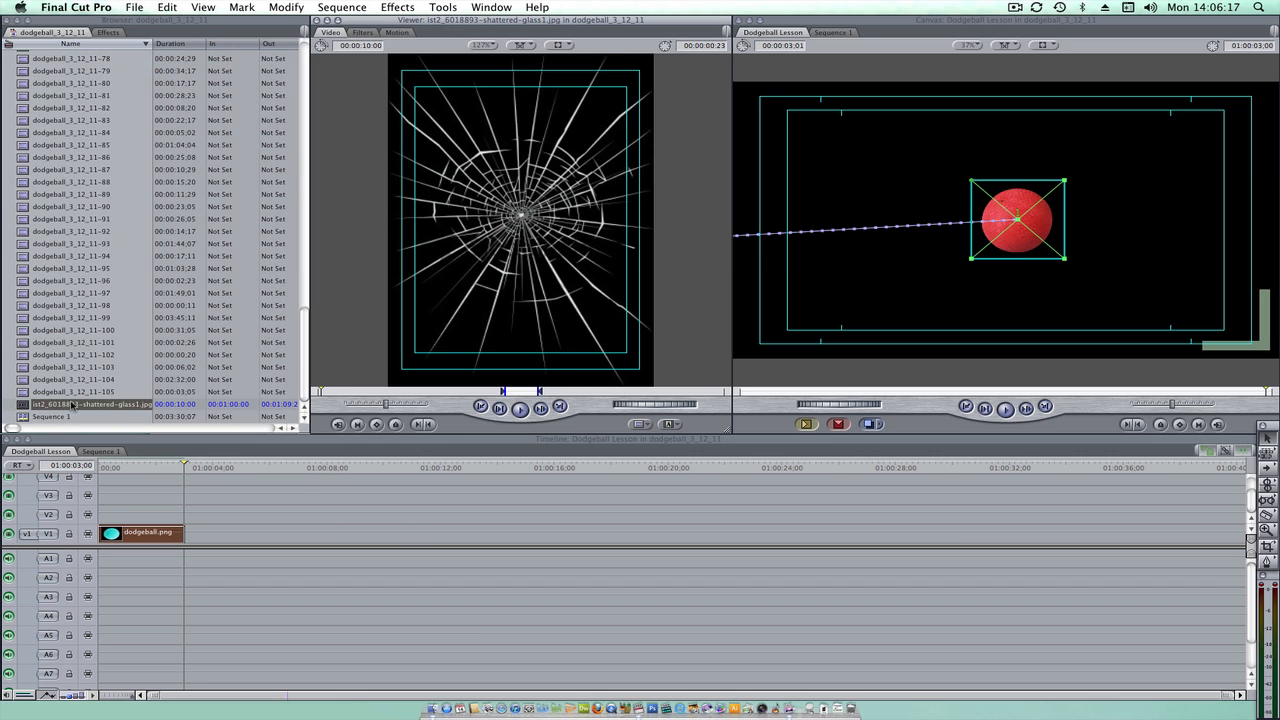
mouse_move(72, 404)
left_mouse_down()
mouse_move(170, 482)
mouse_move(192, 542)
mouse_move(120, 525)
mouse_move(120, 514)
left_mouse_up()
left_click(281, 543)
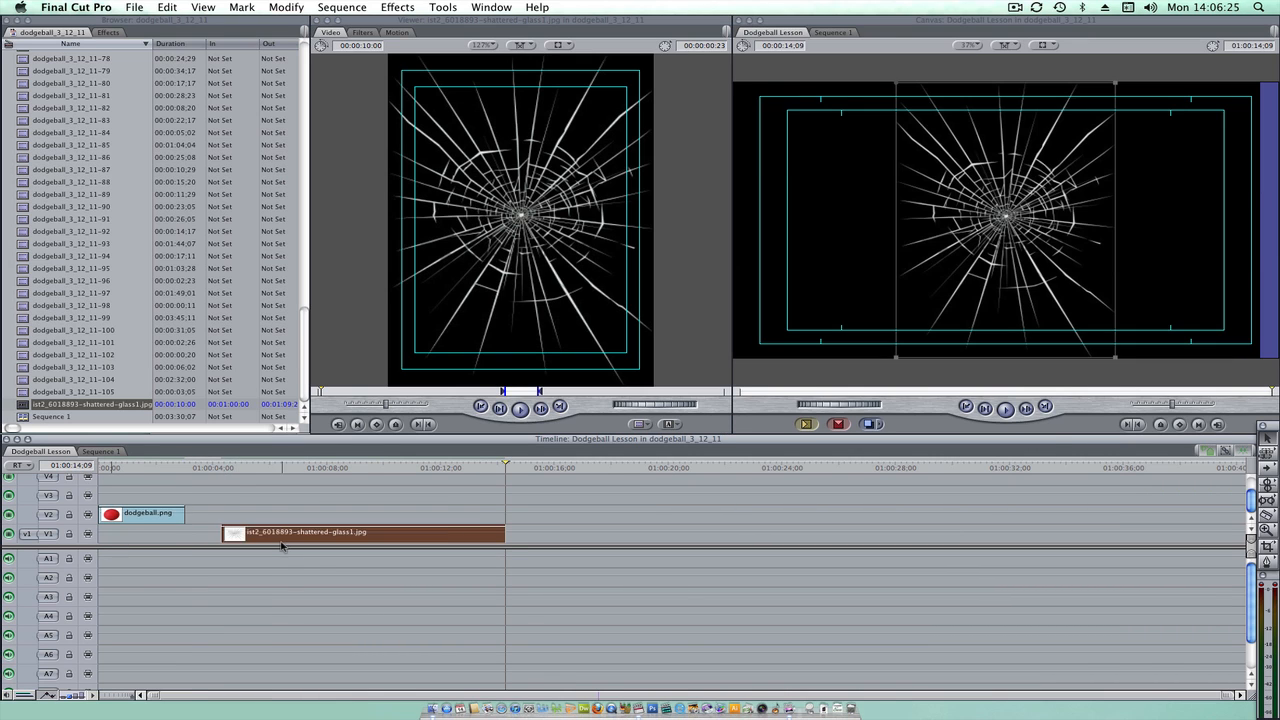
left_click_drag(281, 545, 238, 537)
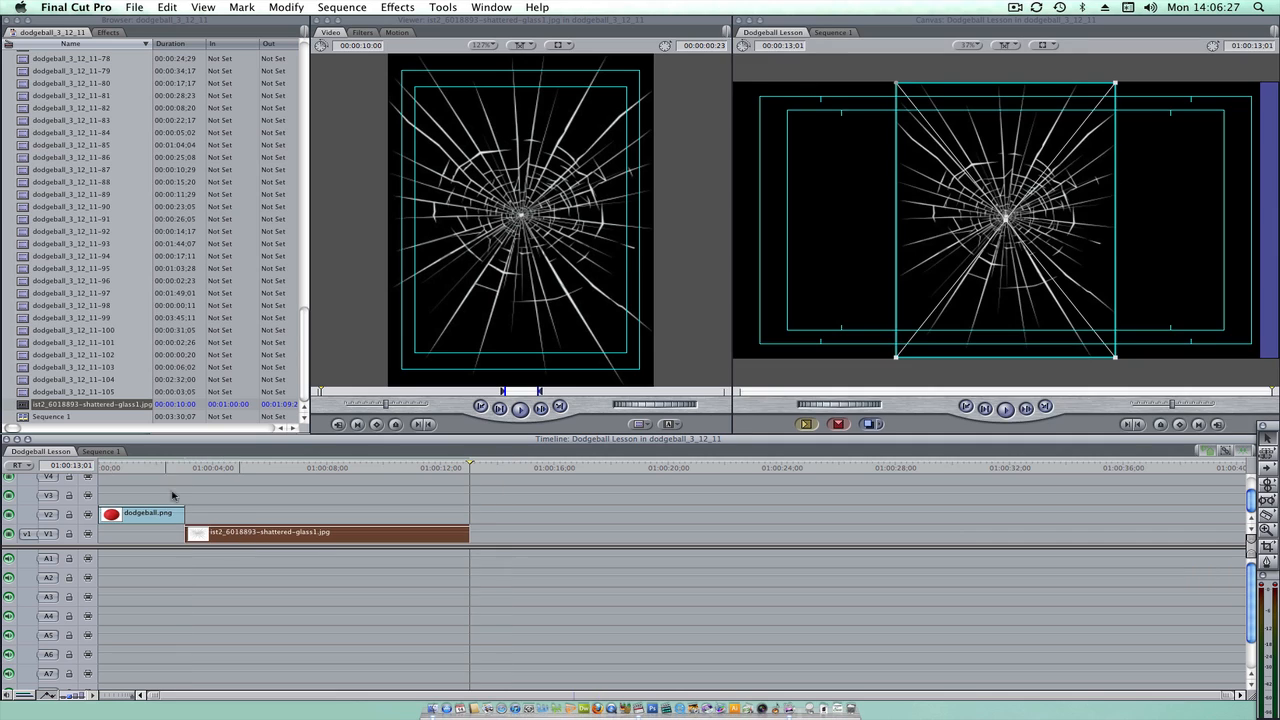
left_click(182, 469)
mouse_move(182, 469)
left_mouse_down()
mouse_move(184, 512)
mouse_move(372, 511)
mouse_move(282, 511)
mouse_move(300, 512)
left_mouse_up()
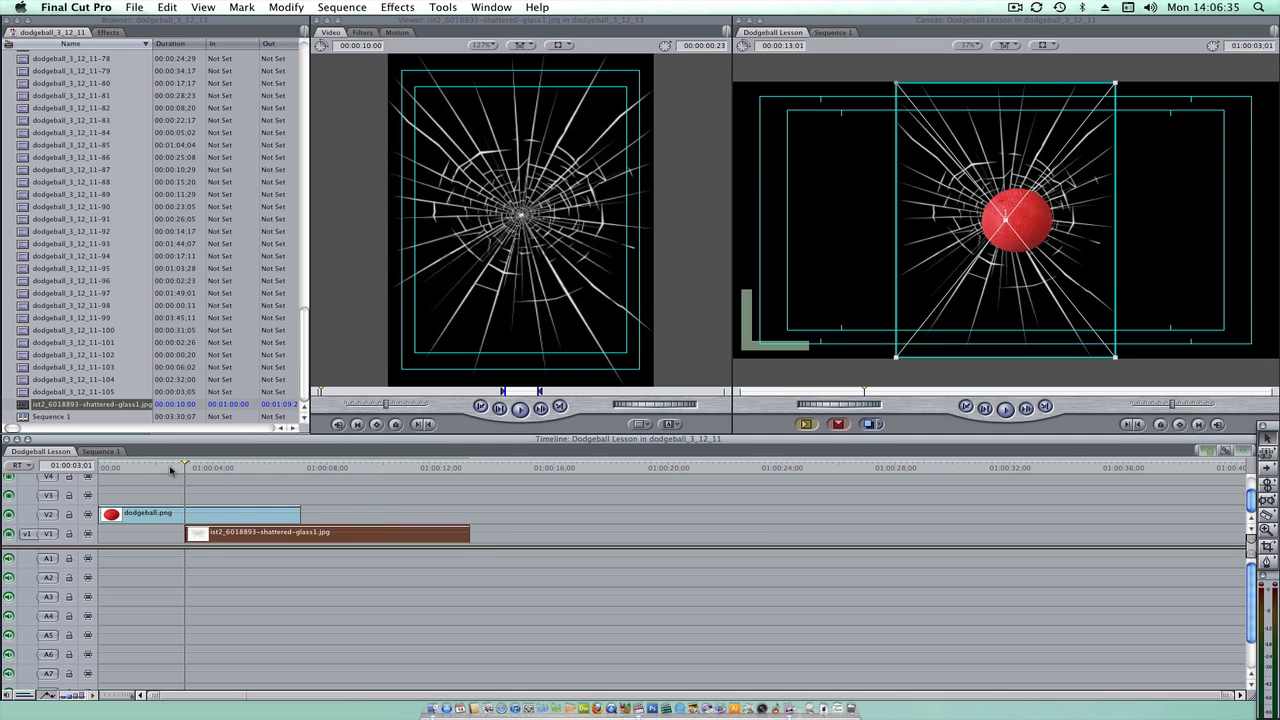
Play the sequence from the start past the impact, and shift the shattered glass so its centre sits behind the ball.
key("Home")
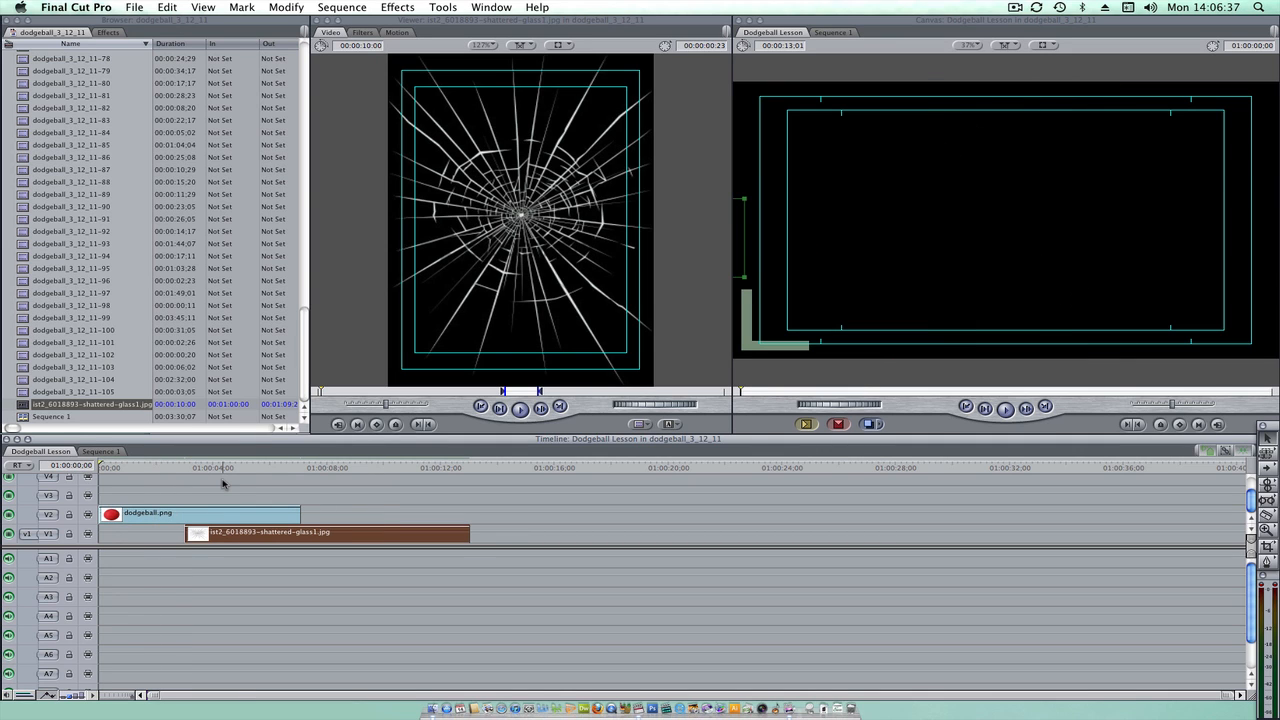
key("space")
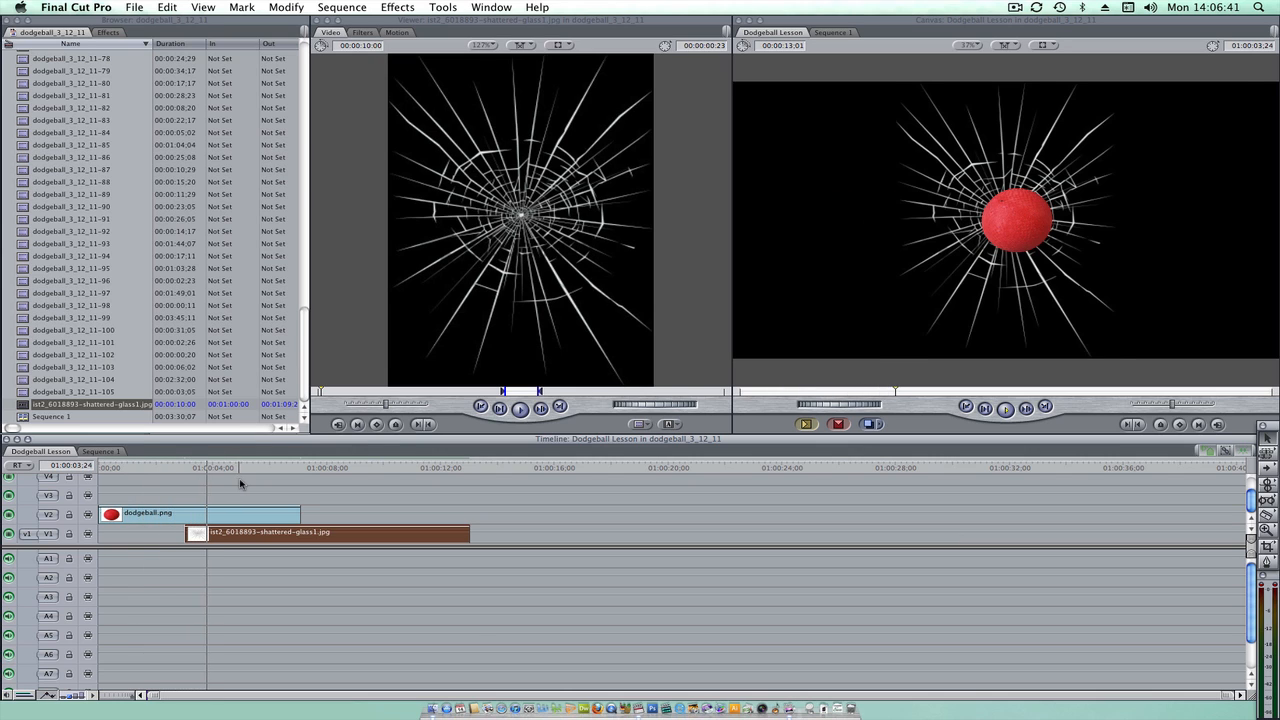
key("space")
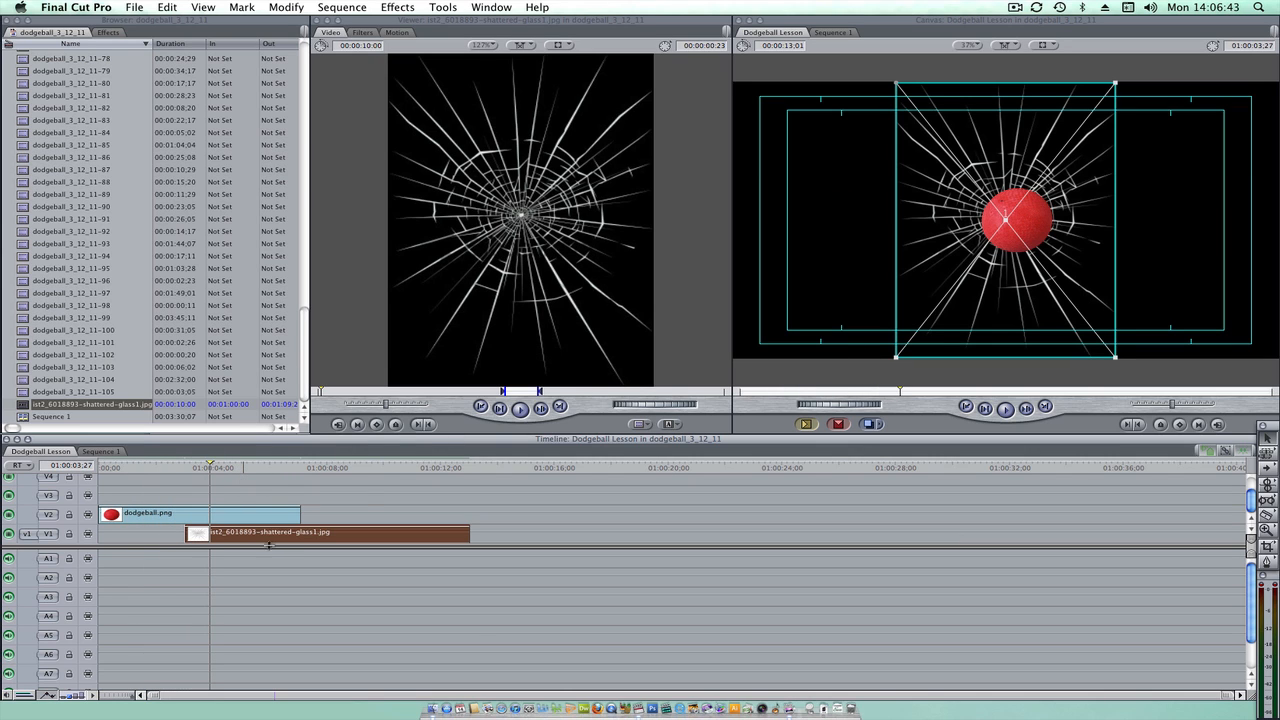
left_click_drag(964, 291, 977, 297)
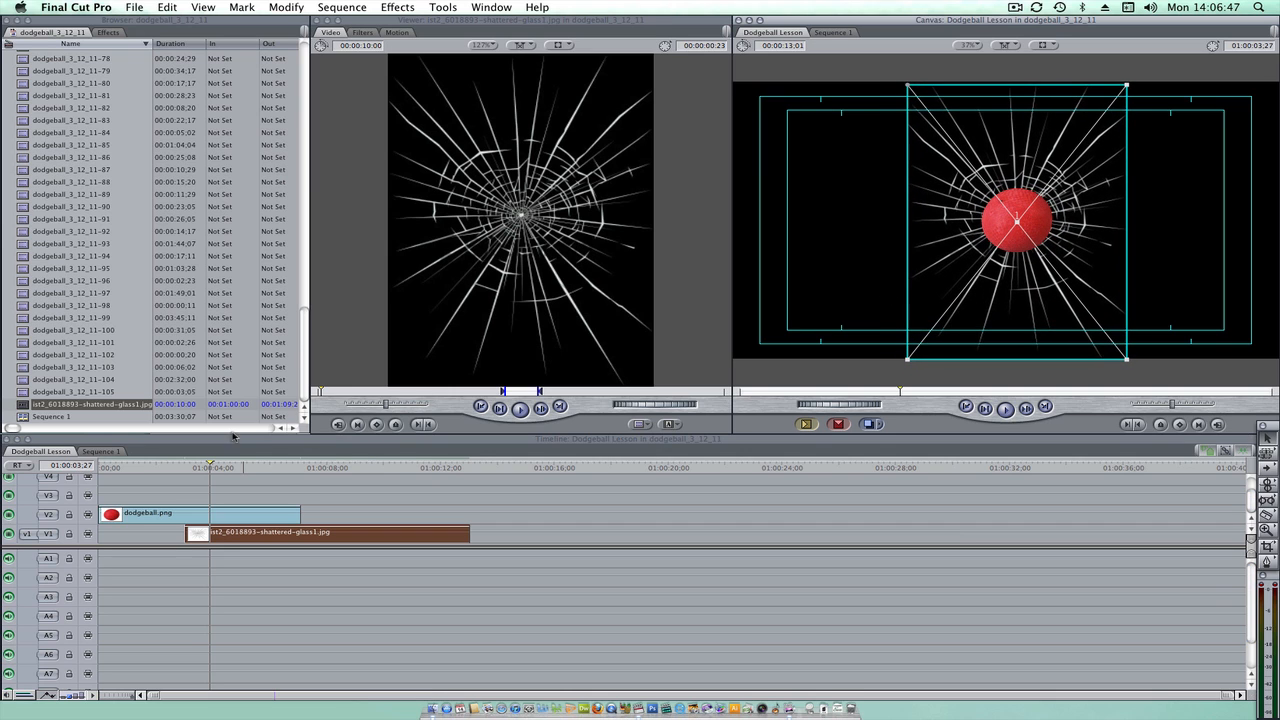
Open the dodgeball clip's Motion parameters and set its rotation to 707 at the 01:00:03;00 keyframe.
double_click(162, 515)
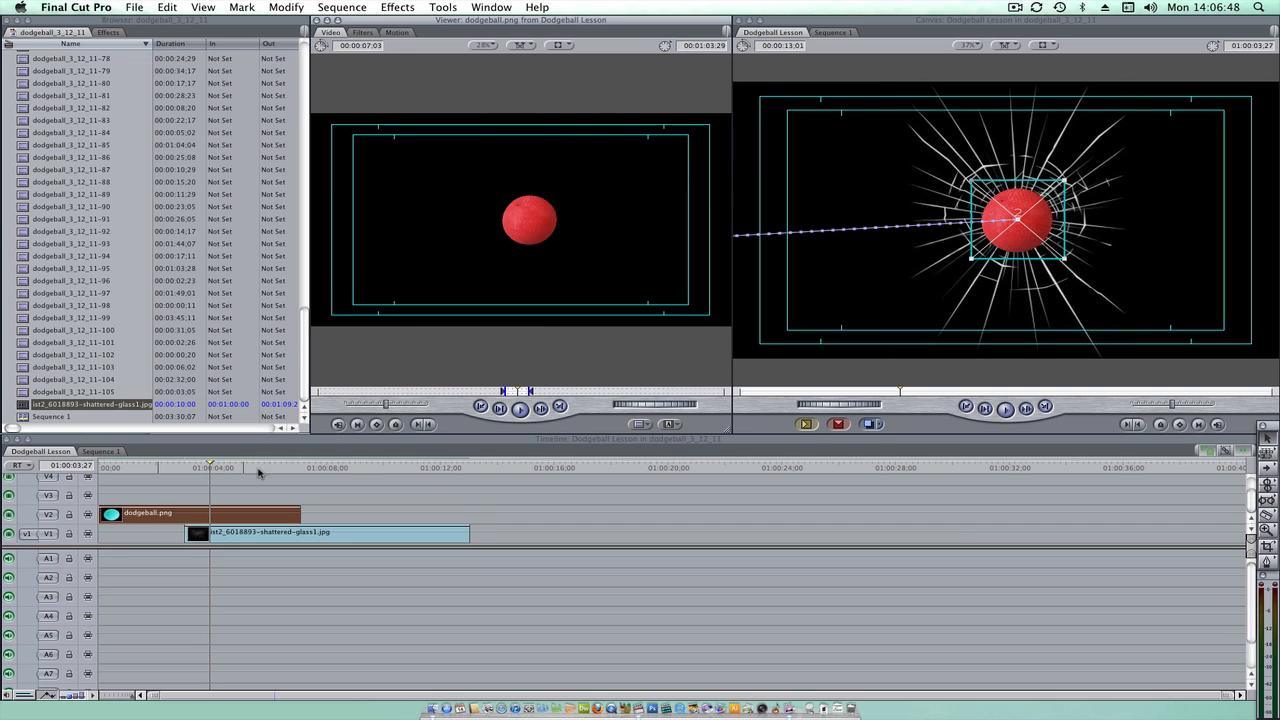
left_click(400, 34)
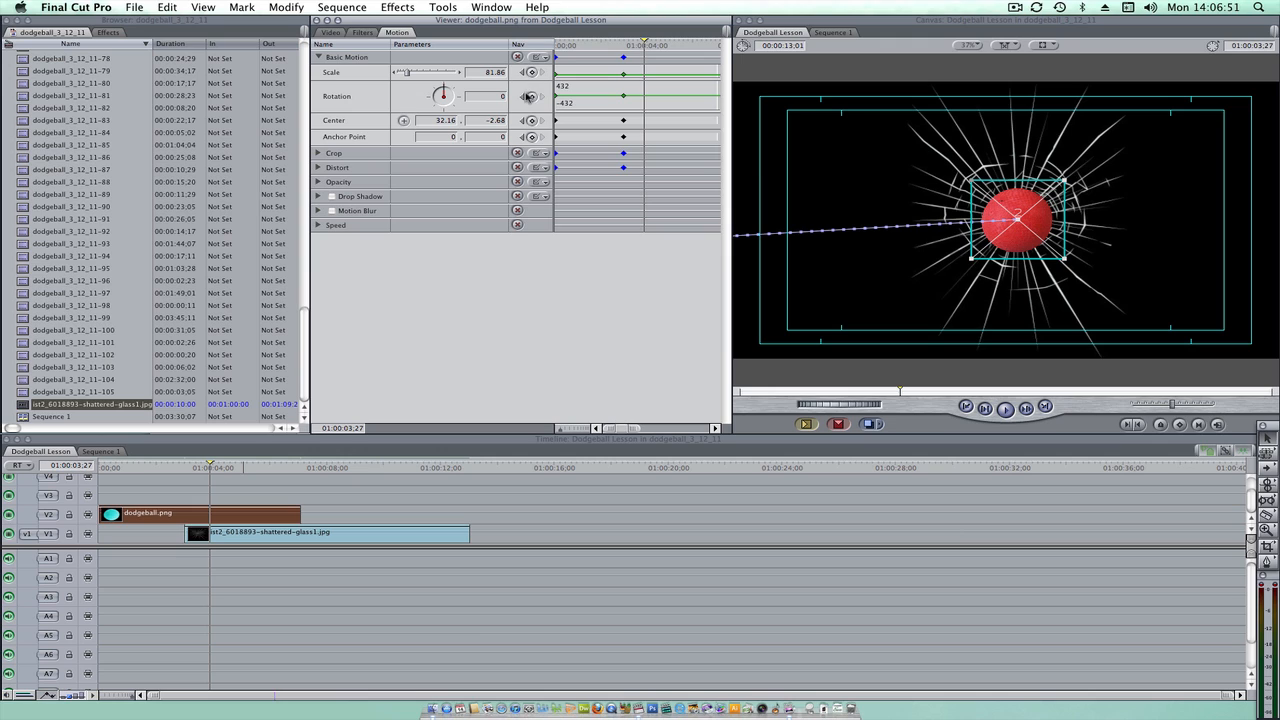
key("Home")
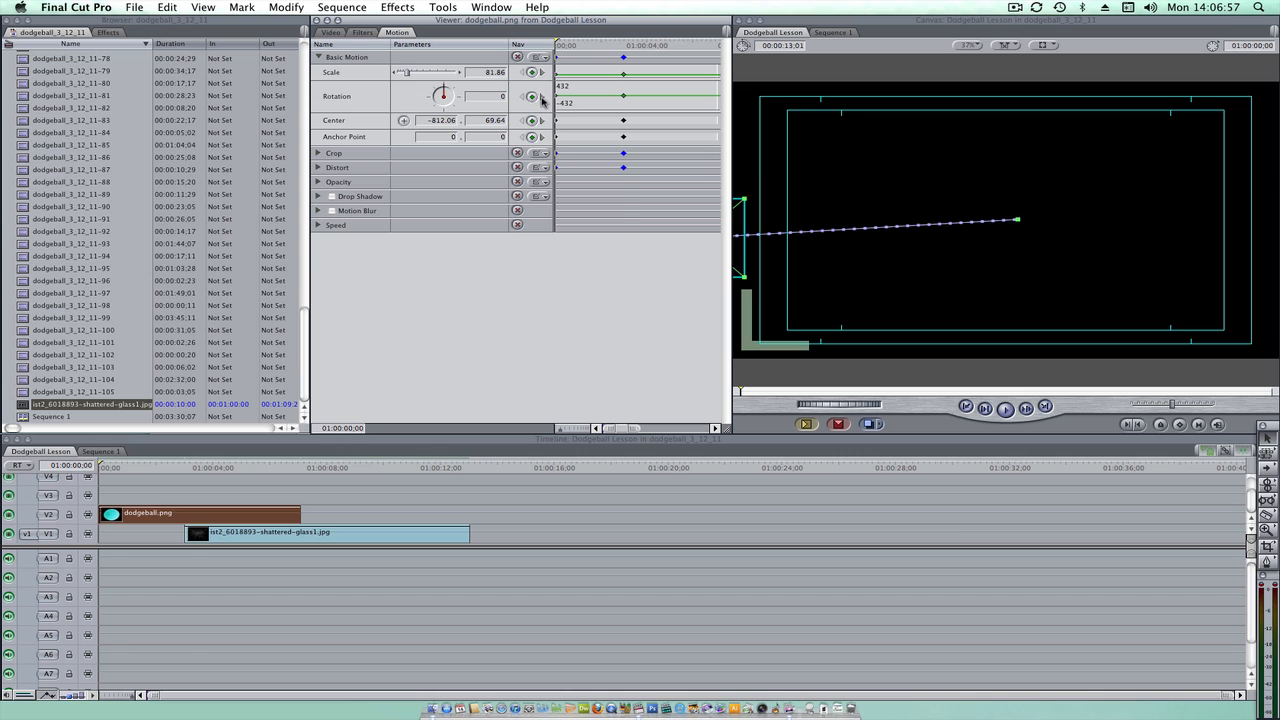
left_click(541, 97)
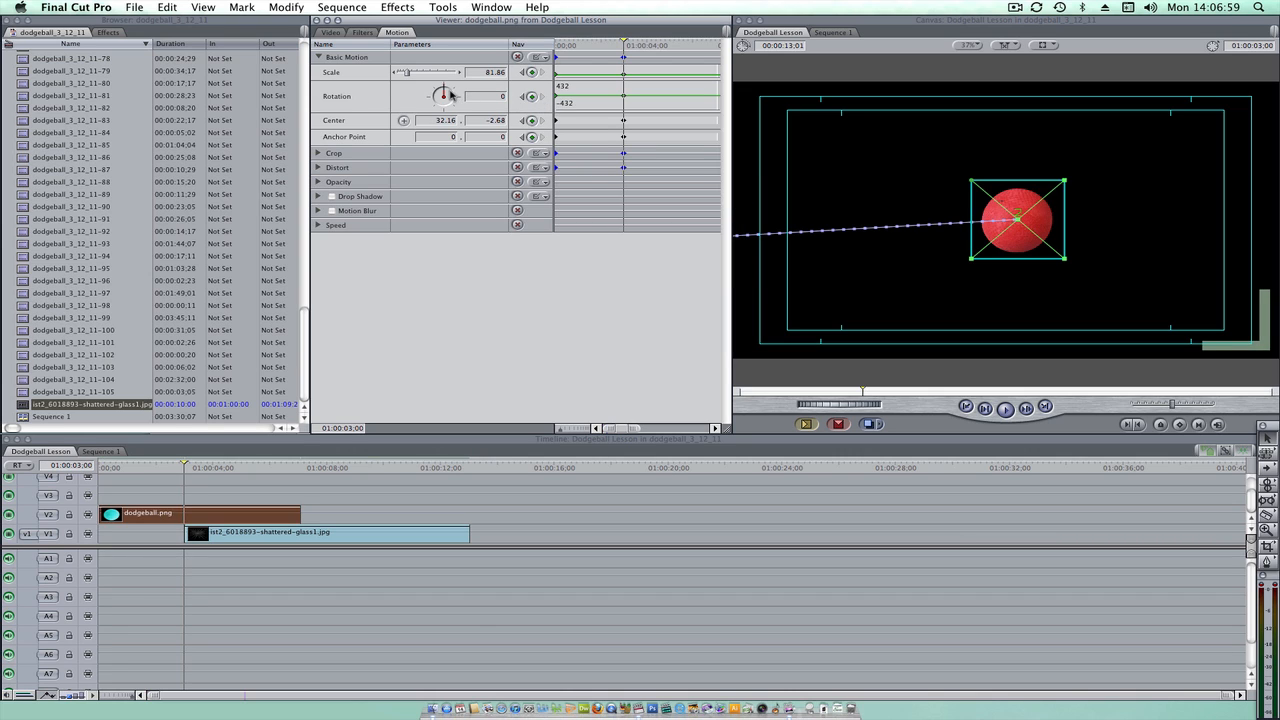
left_click(521, 97)
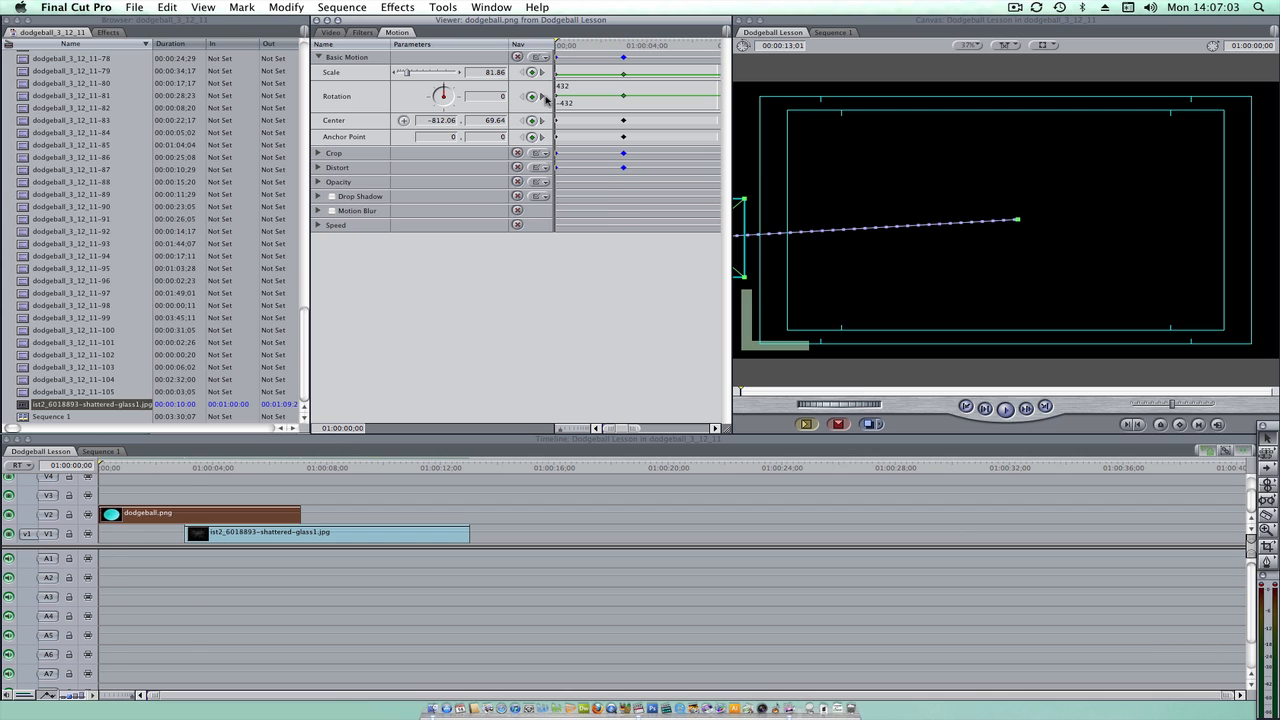
left_click(544, 97)
mouse_move(449, 92)
left_mouse_down()
mouse_move(465, 105)
mouse_move(450, 108)
mouse_move(441, 90)
left_mouse_up()
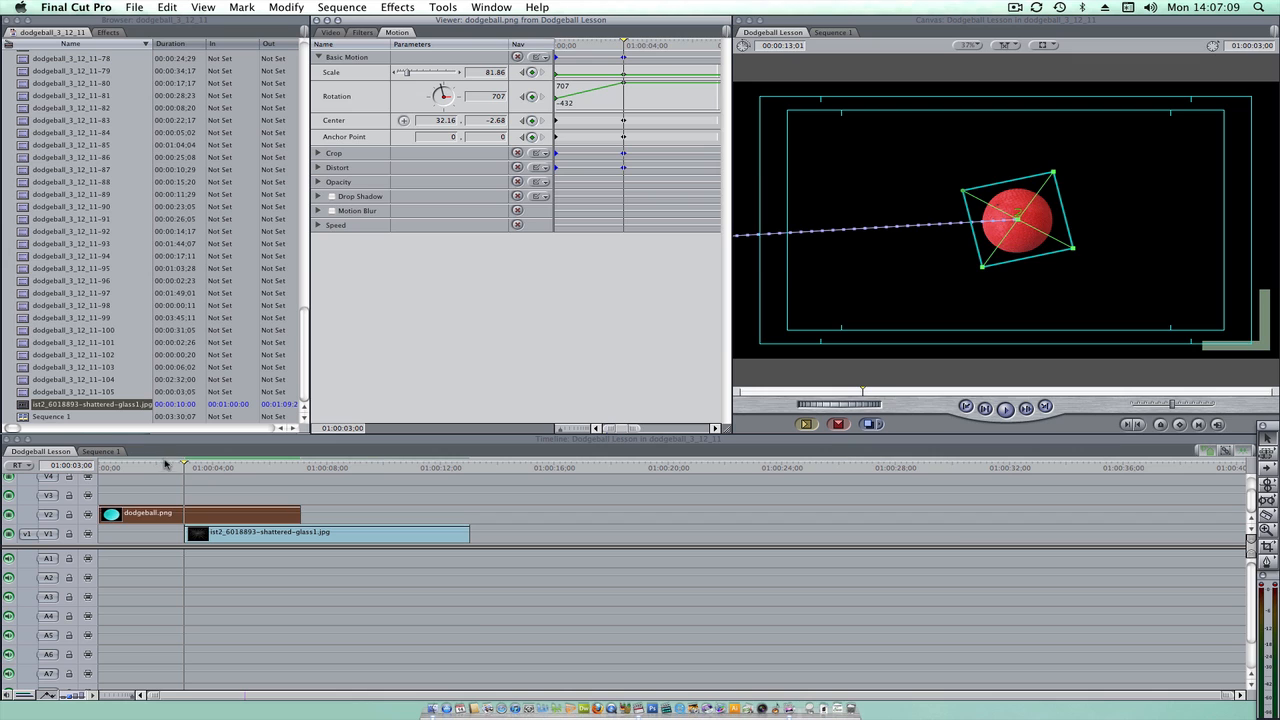
Play the spinning ball animation from the sequence start, and return the playhead to the glass clip's first frame.
left_click(141, 486)
left_click_drag(130, 467, 89, 467)
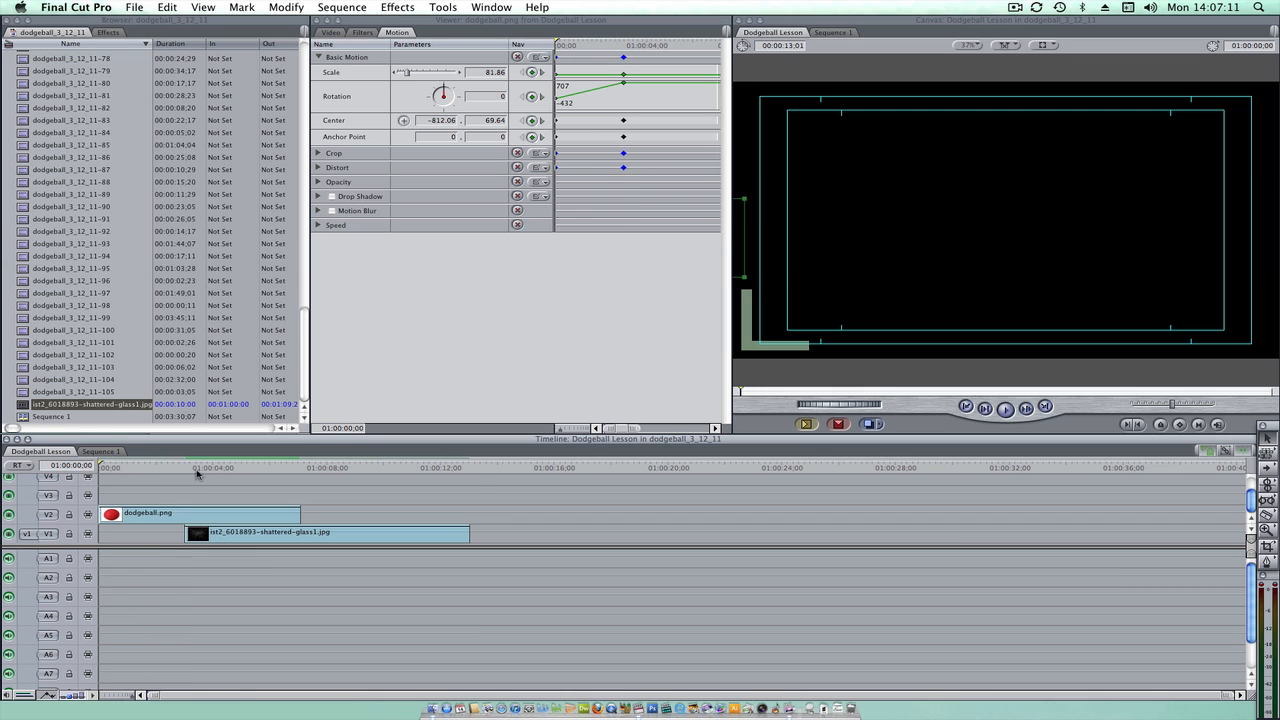
key("space")
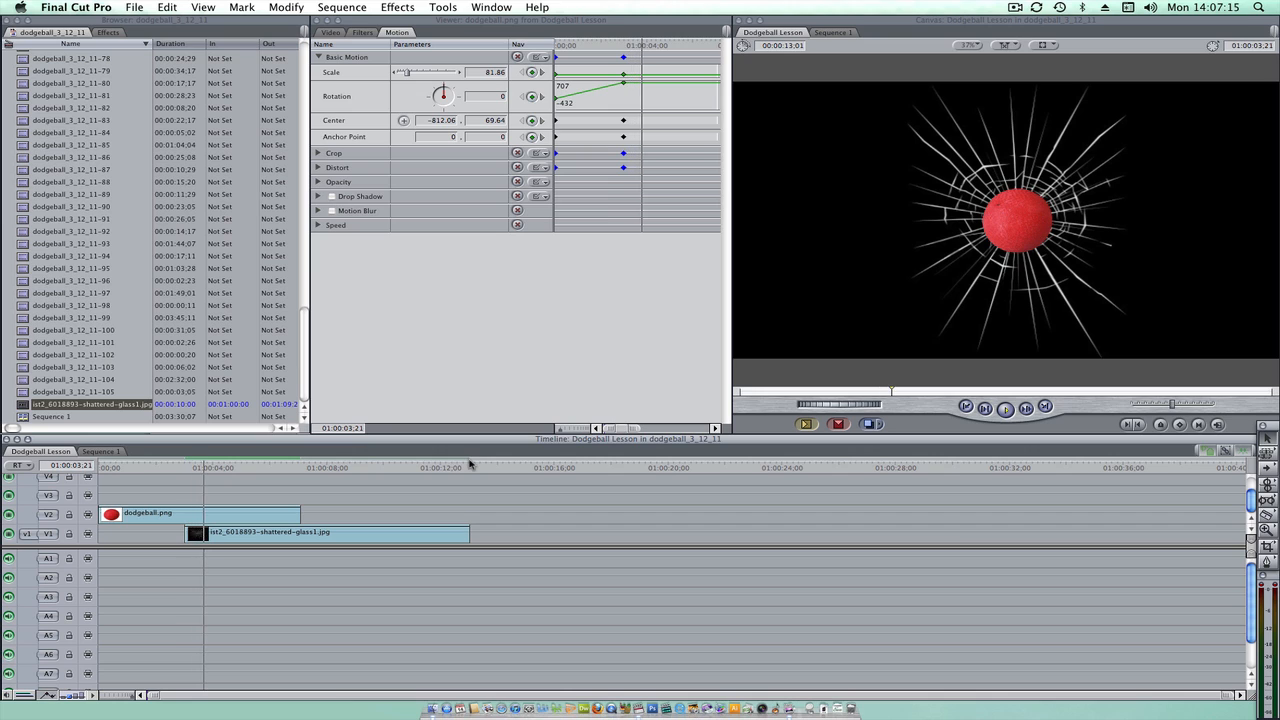
key("space")
left_click_drag(227, 469, 194, 469)
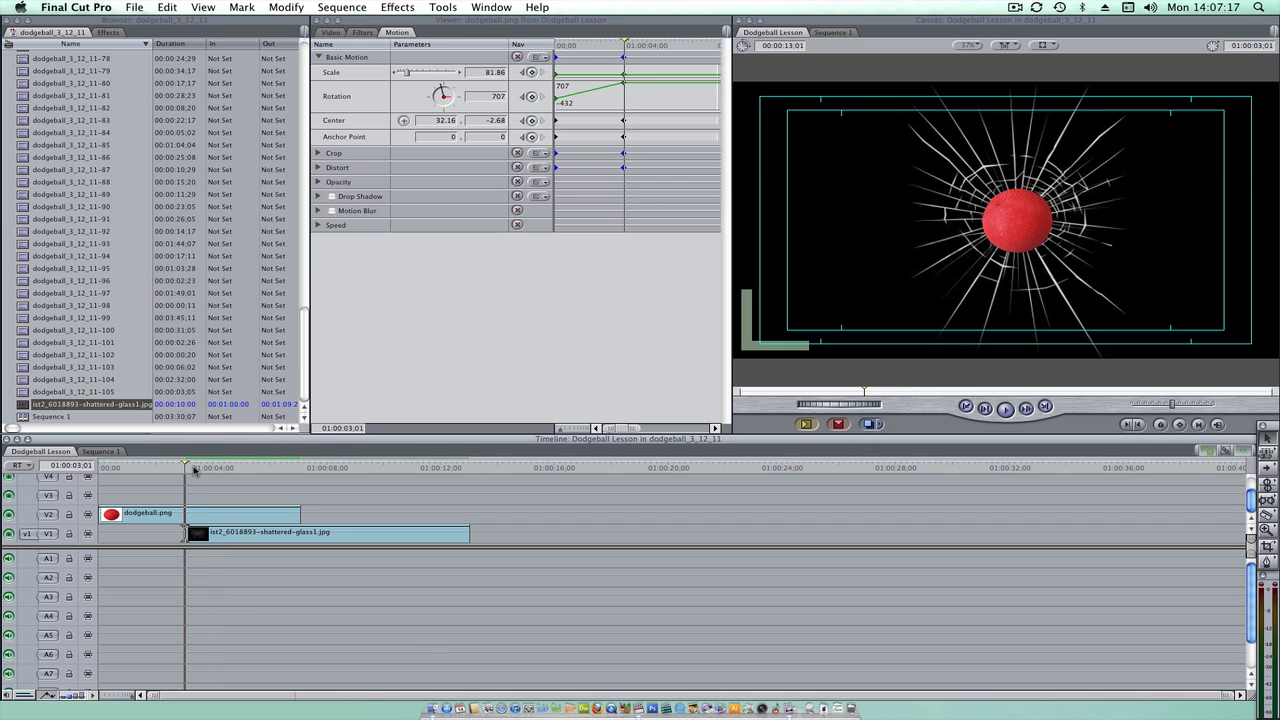
Step between the ball's first and second rotation keyframes, and advance one frame to check the impact with the glass.
left_click(524, 97)
left_click(523, 98)
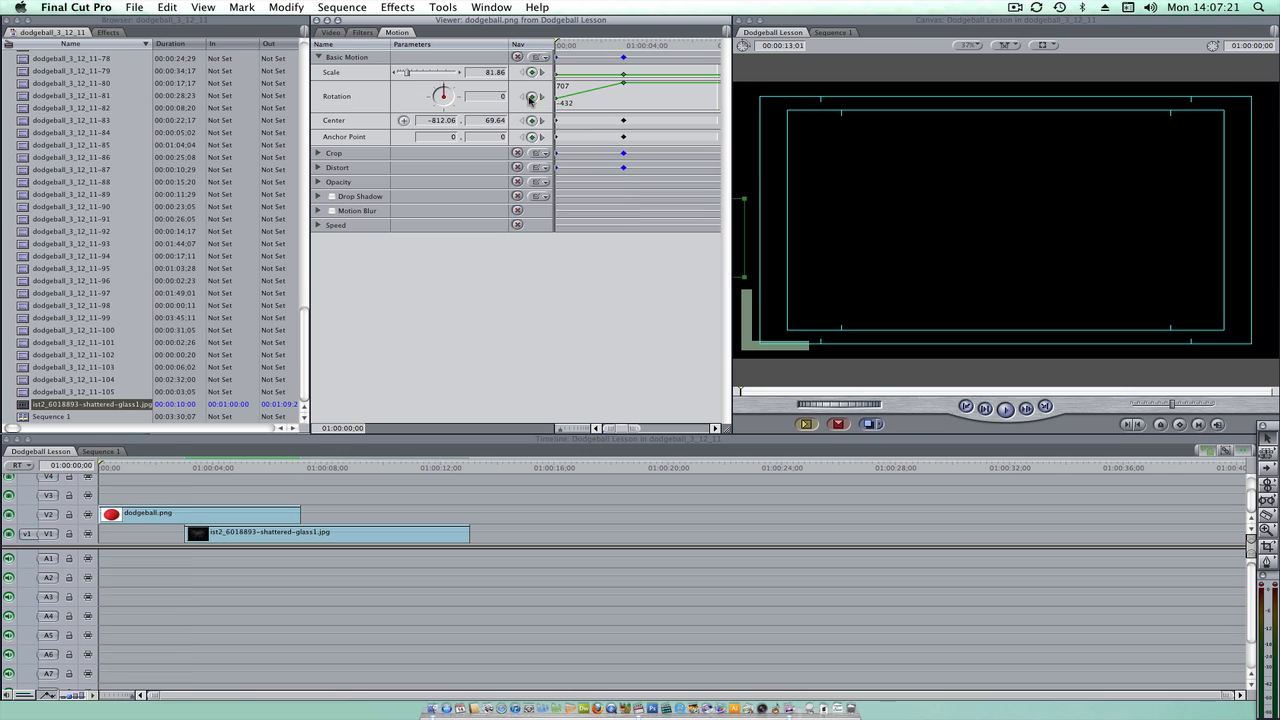
left_click(542, 98)
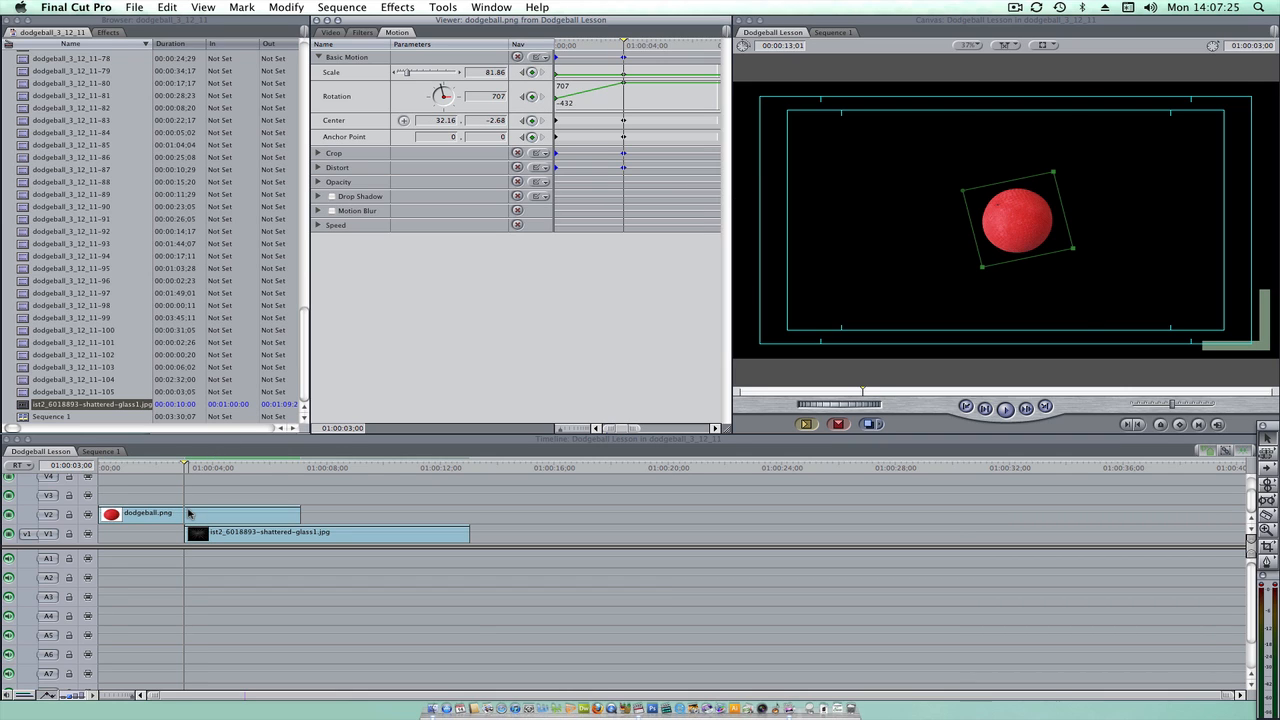
key("Right")
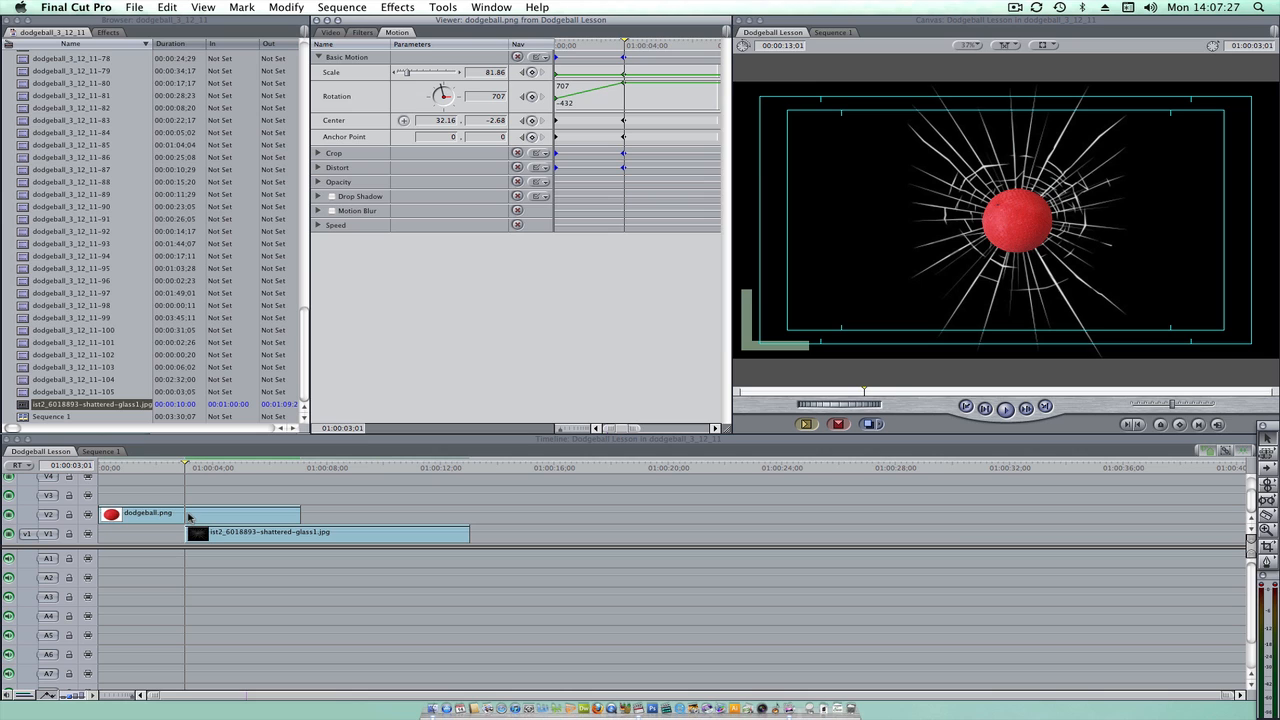
Split the dodgeball clip at the glass clip's first frame, 01:00:03;01, and shorten the second piece to three seconds.
key("b")
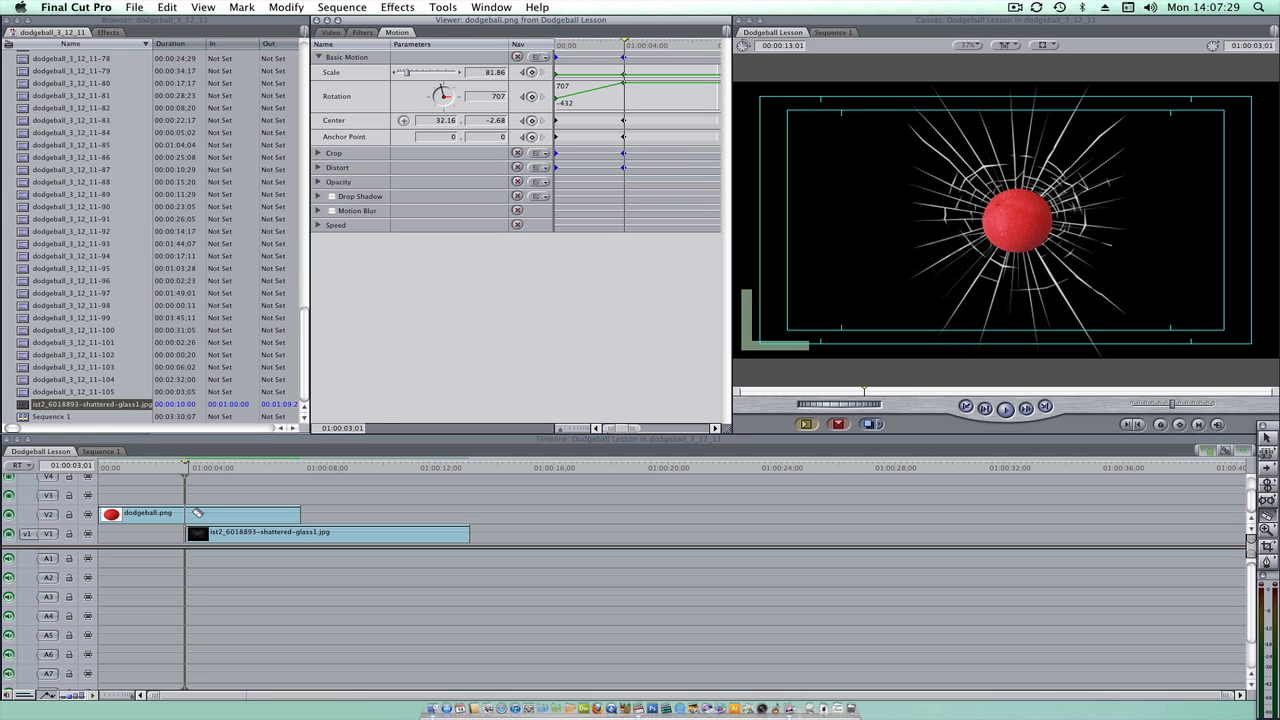
left_click(187, 513)
key("a")
mouse_move(199, 515)
left_mouse_down()
mouse_move(263, 515)
mouse_move(214, 512)
left_mouse_up()
left_click(171, 466)
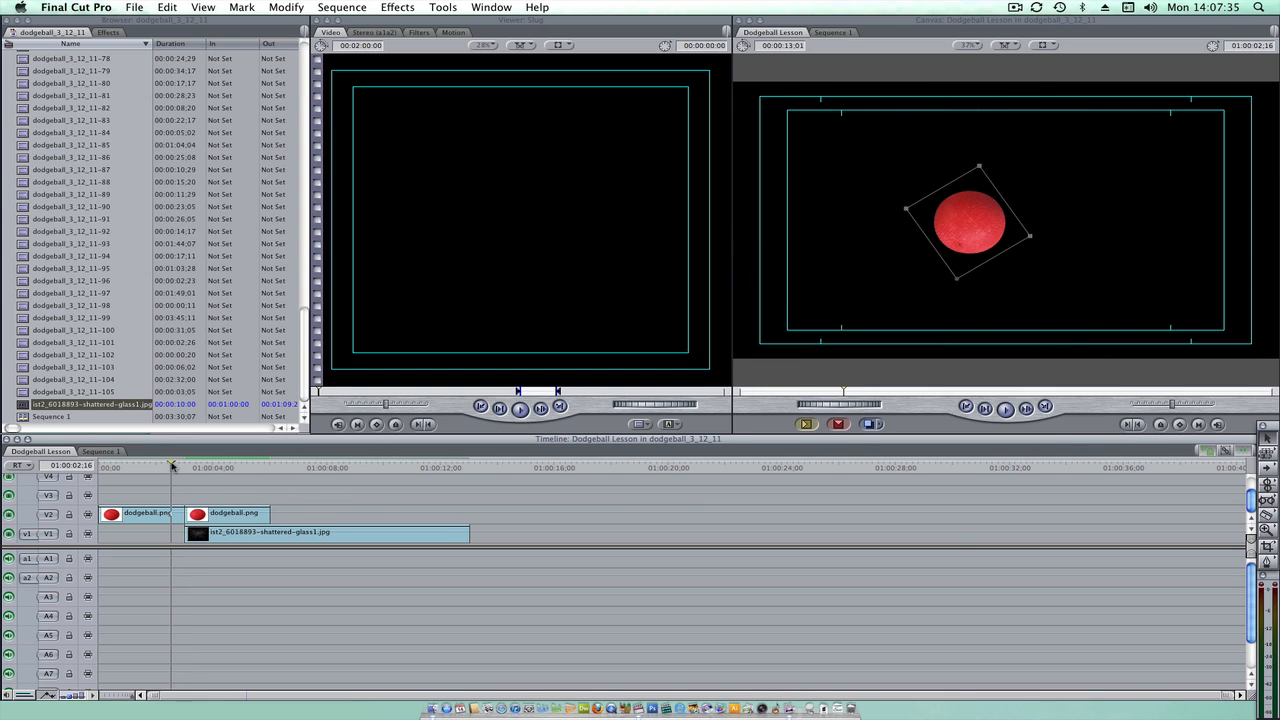
left_click(185, 463)
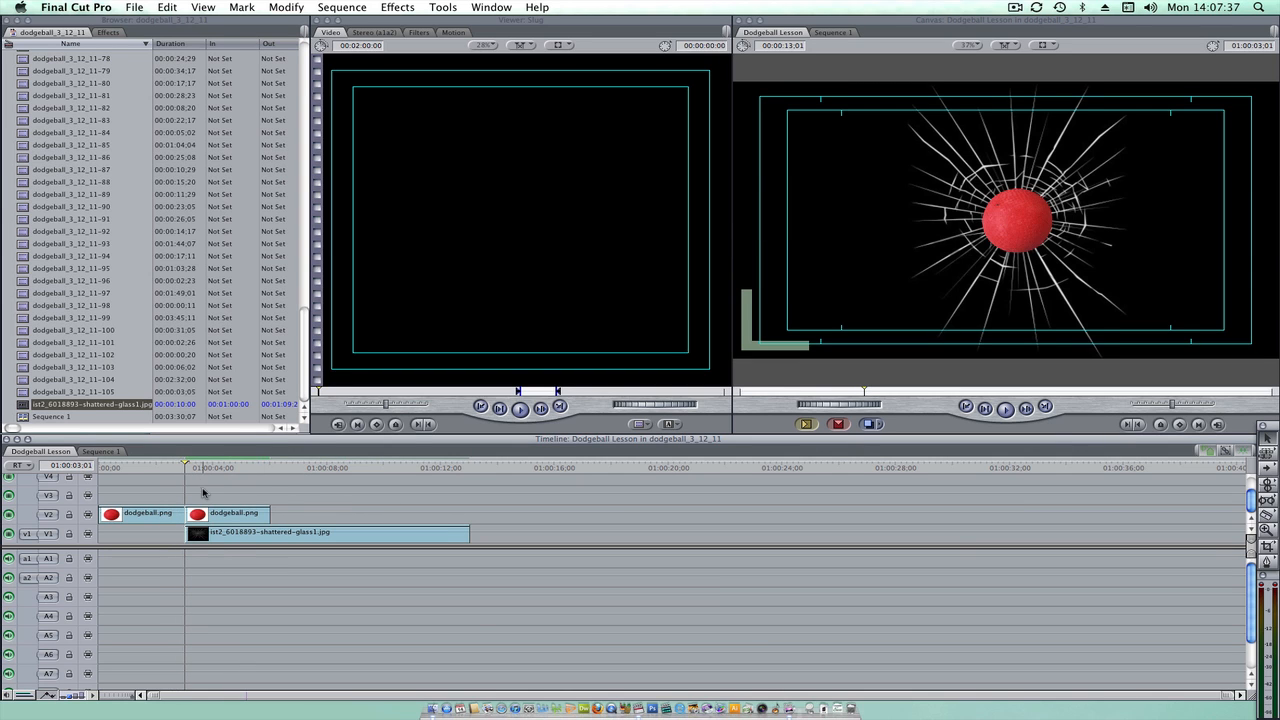
Open the second dodgeball piece's Motion parameters and reset its Basic Motion settings to remove the inherited keyframes.
left_click(202, 516)
left_click_drag(181, 463, 191, 463)
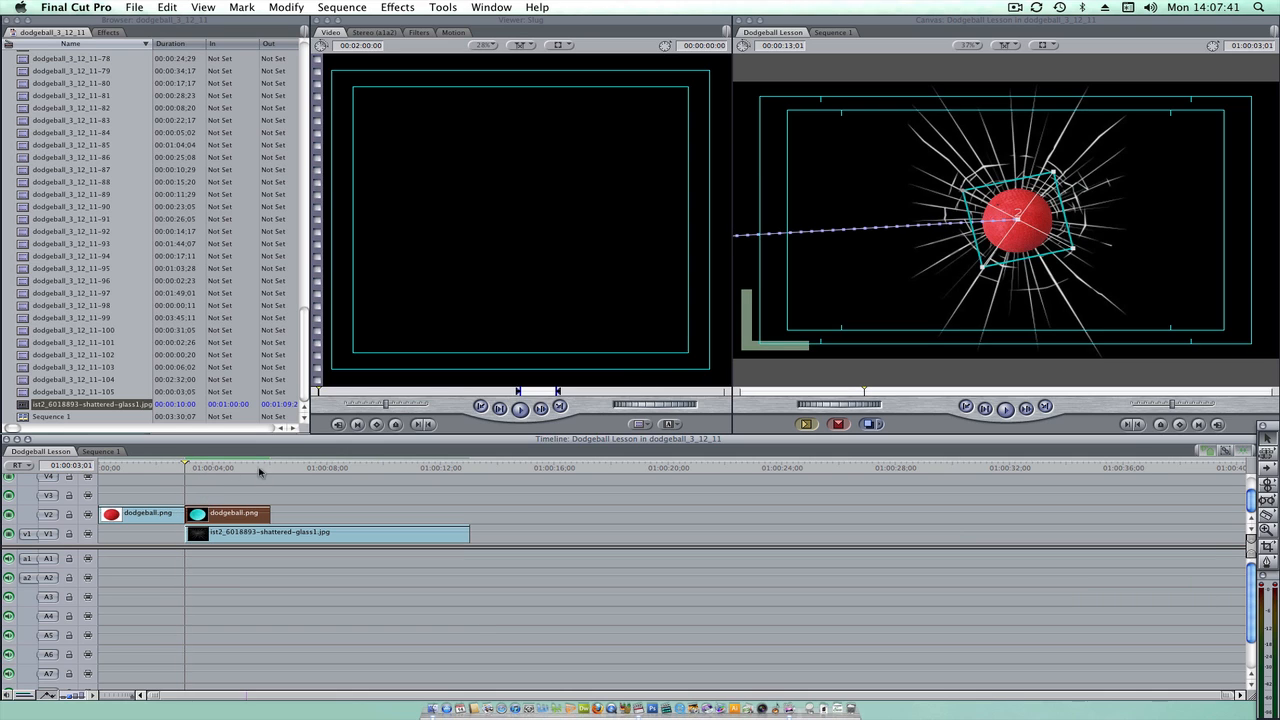
double_click(233, 513)
left_click(398, 32)
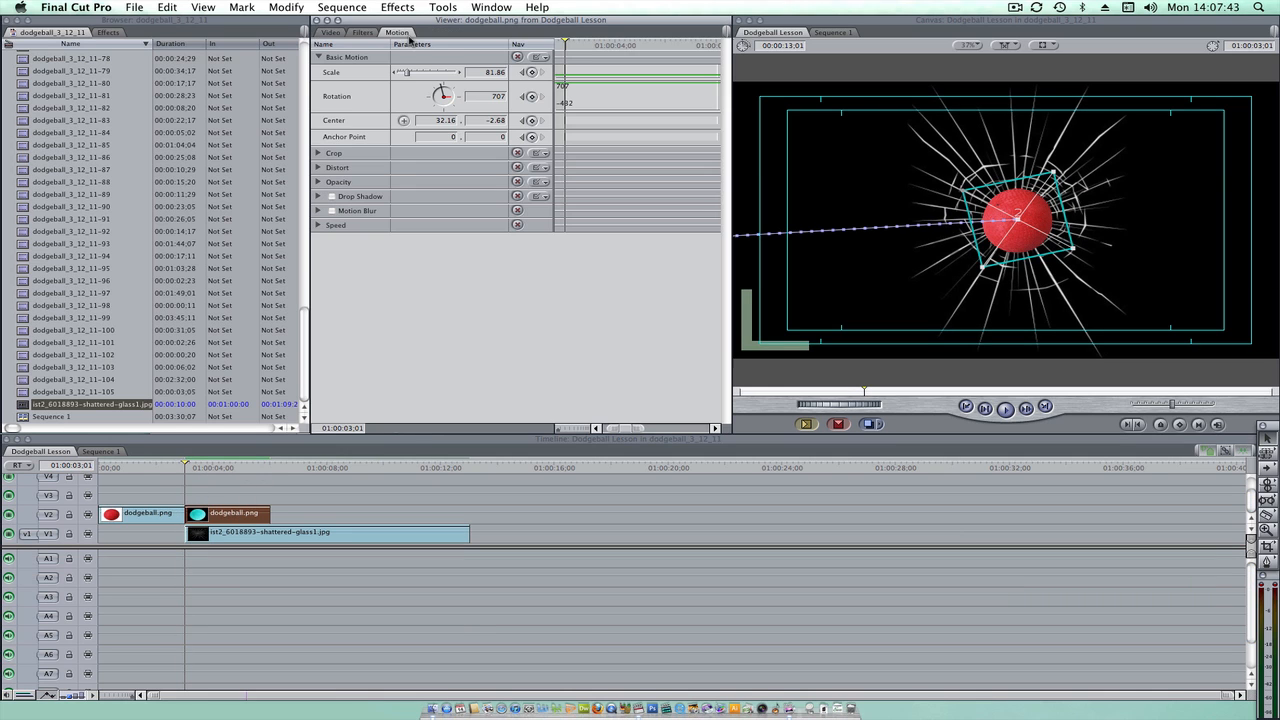
left_click(517, 57)
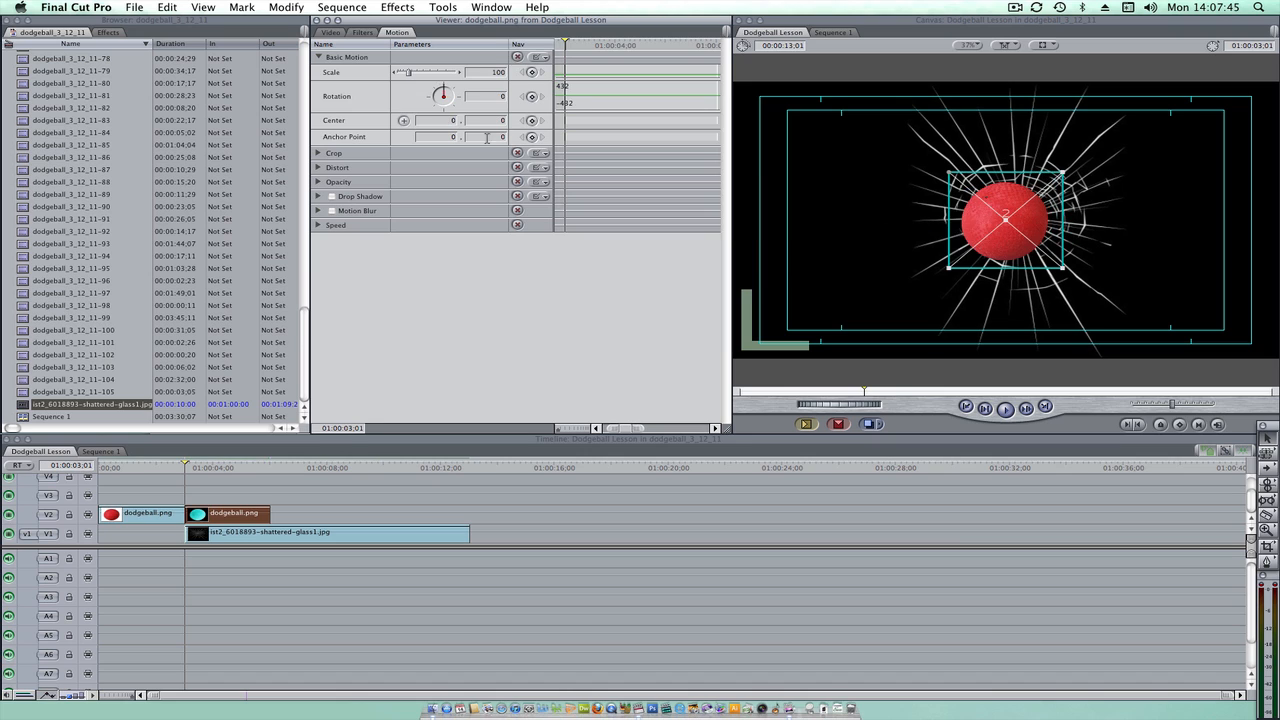
double_click(216, 515)
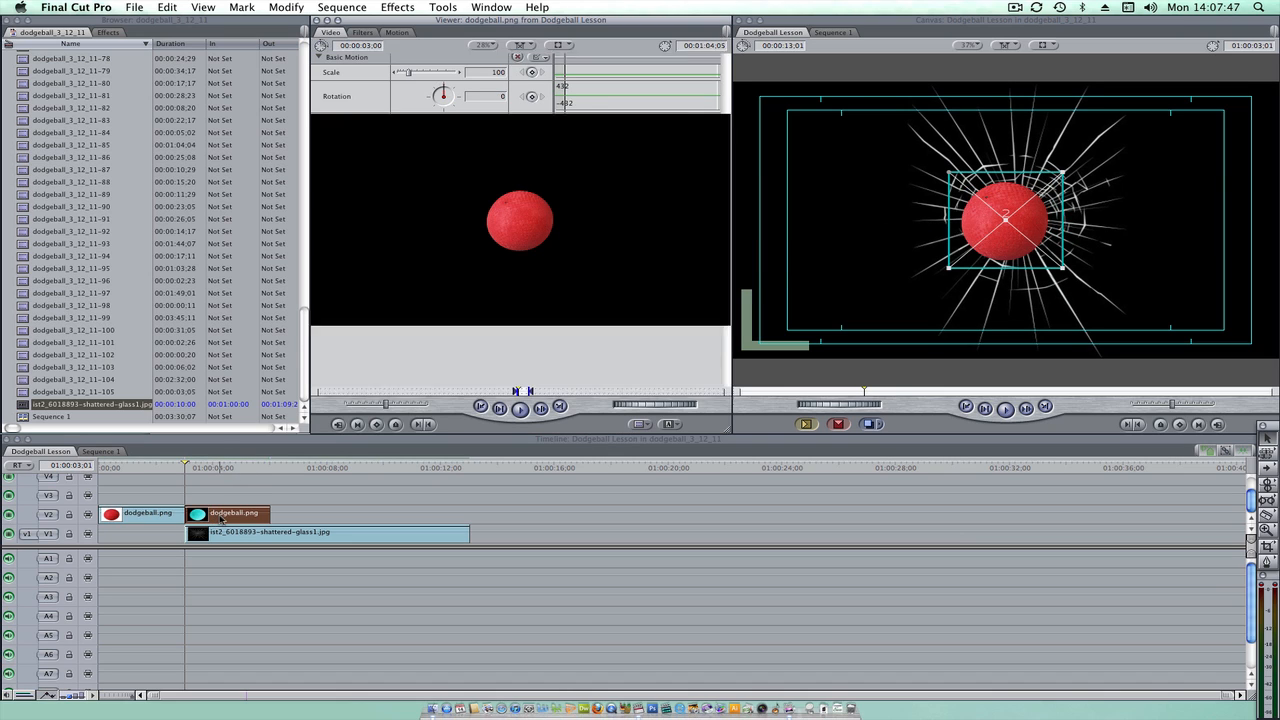
left_click(397, 32)
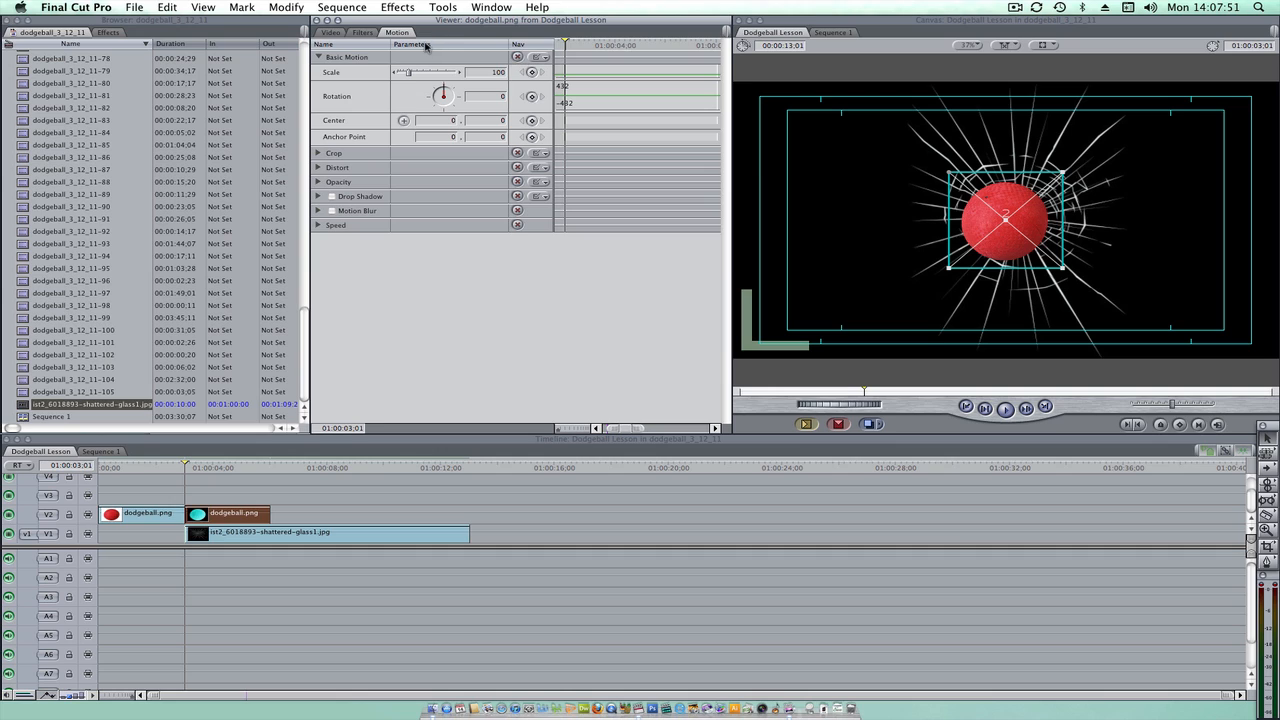
Trim the second dodgeball piece to end at 01:00:04;17 and add a motion keyframe at its first frame.
left_click(531, 73)
left_click(531, 96)
left_click_drag(274, 516, 230, 514)
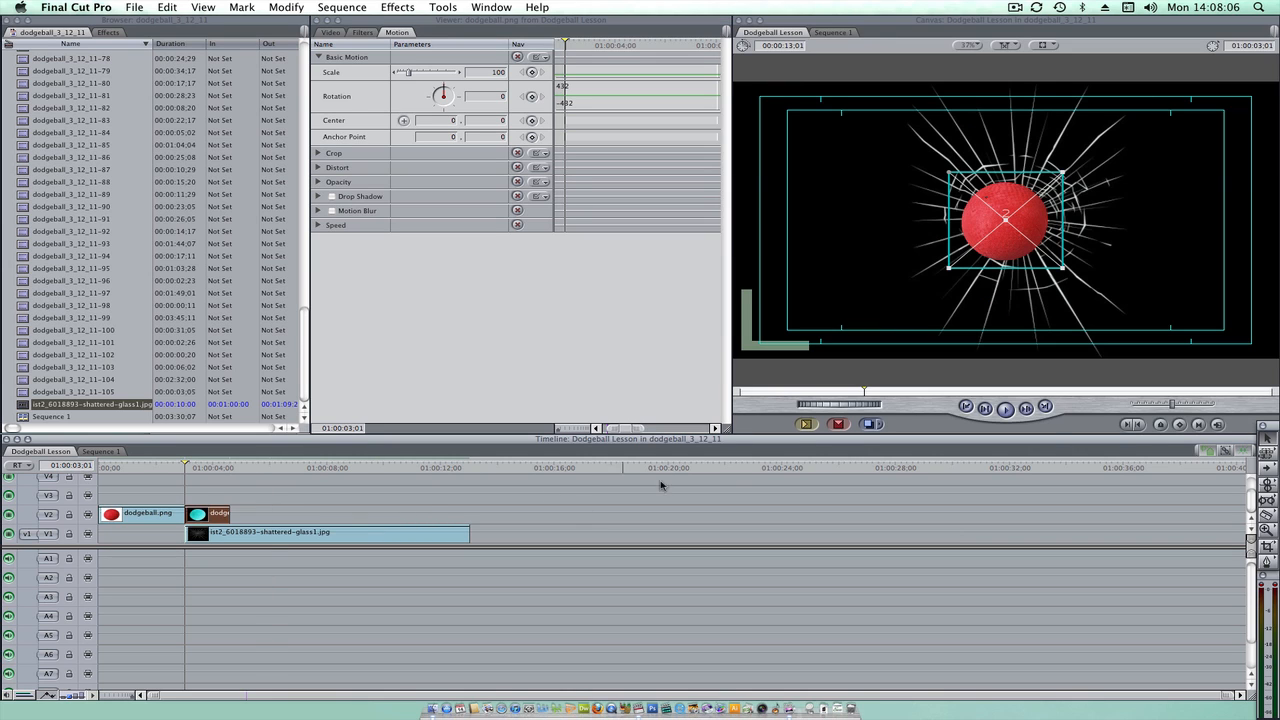
left_click(1184, 429)
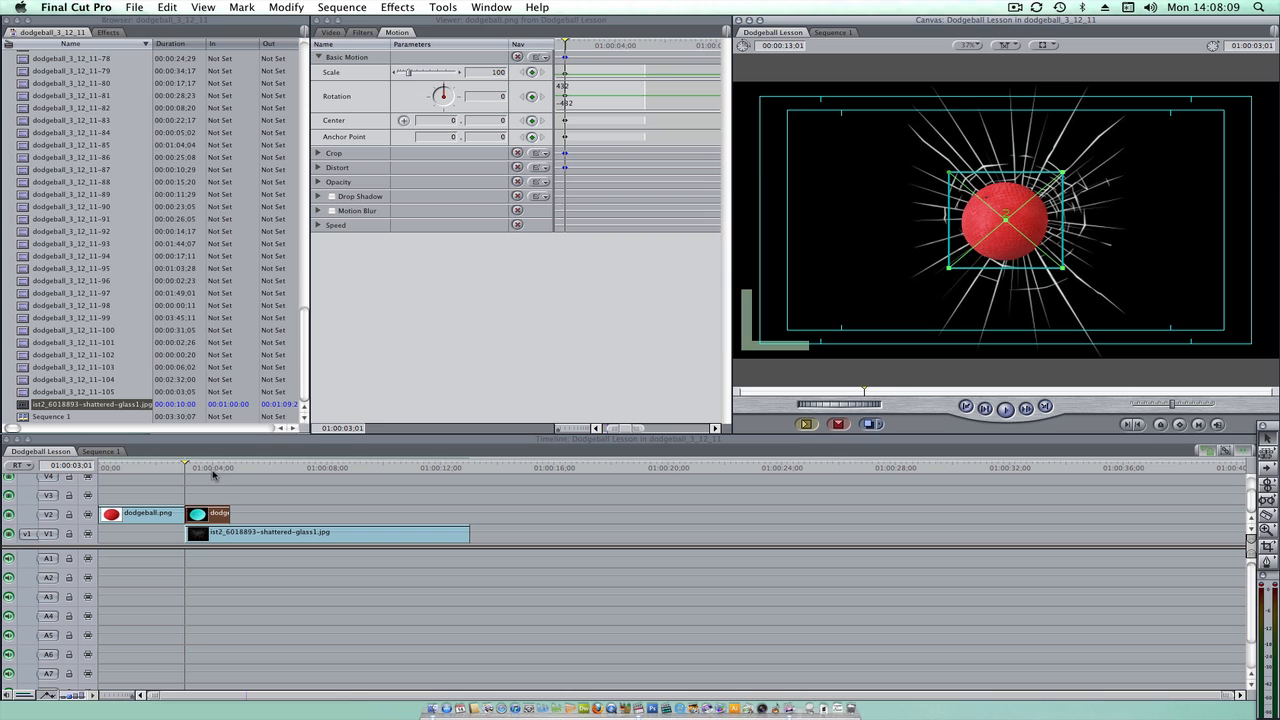
Add a motion keyframe at the second piece's last frame, 01:00:04;17, and move the ball straight down out of frame, centre 6.03, 736.61.
left_click_drag(212, 475, 228, 472)
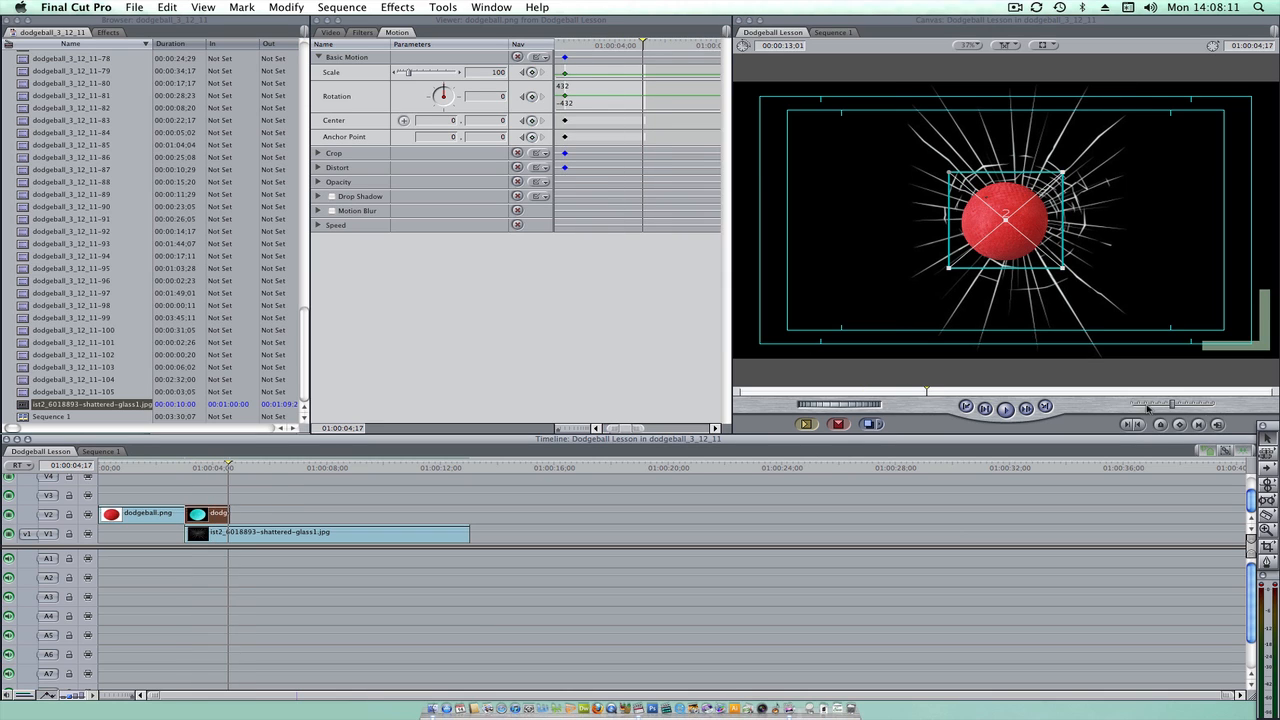
key("Right")
left_click(1184, 429)
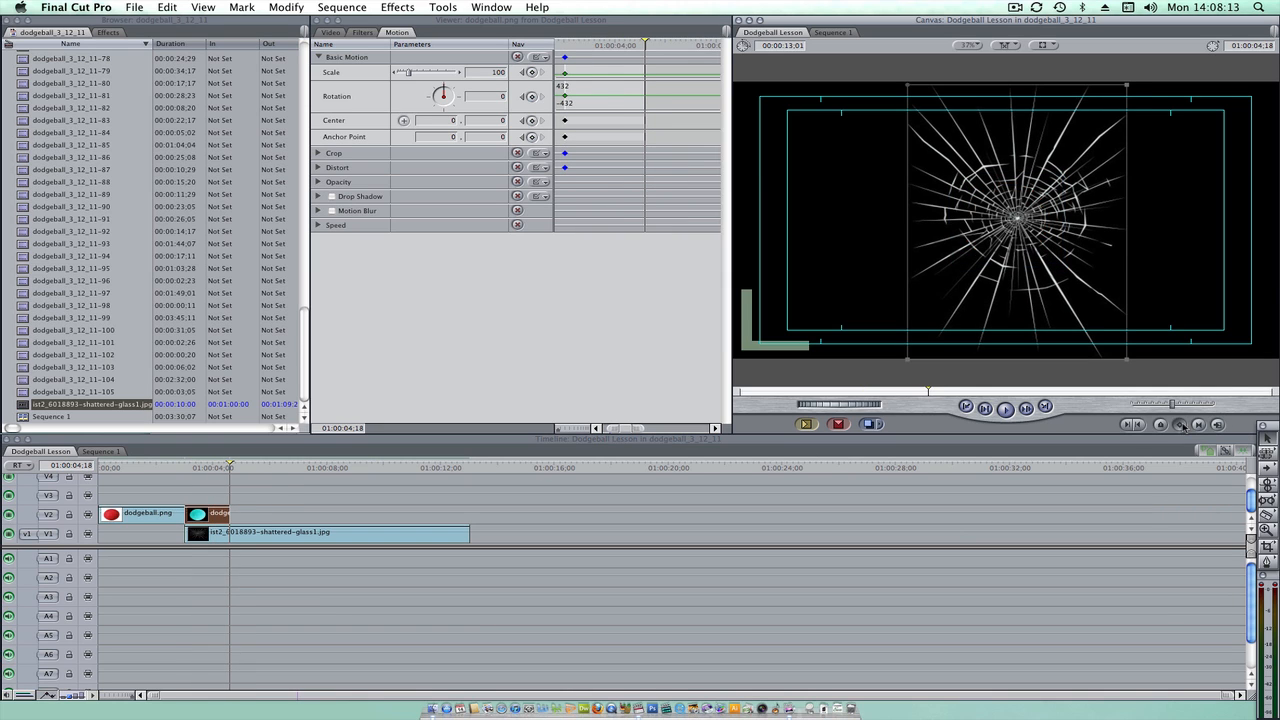
key("Left")
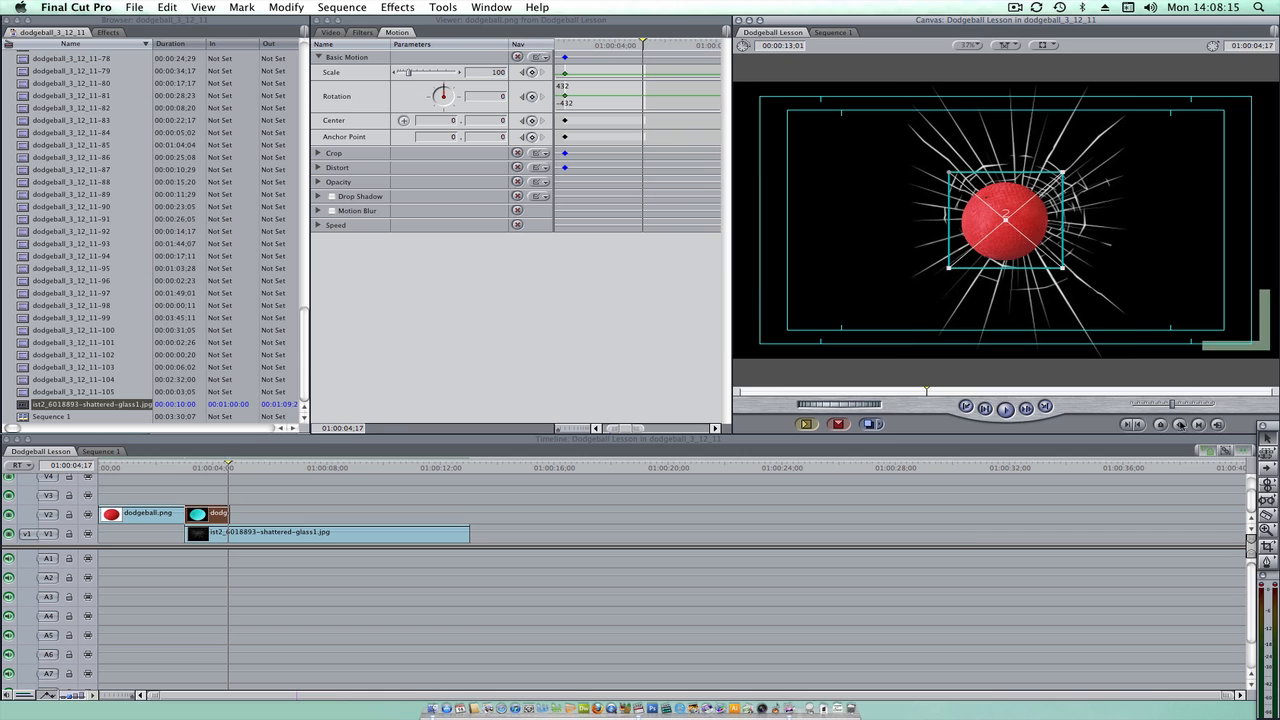
left_click(1182, 427)
left_click_drag(1010, 198, 1012, 390)
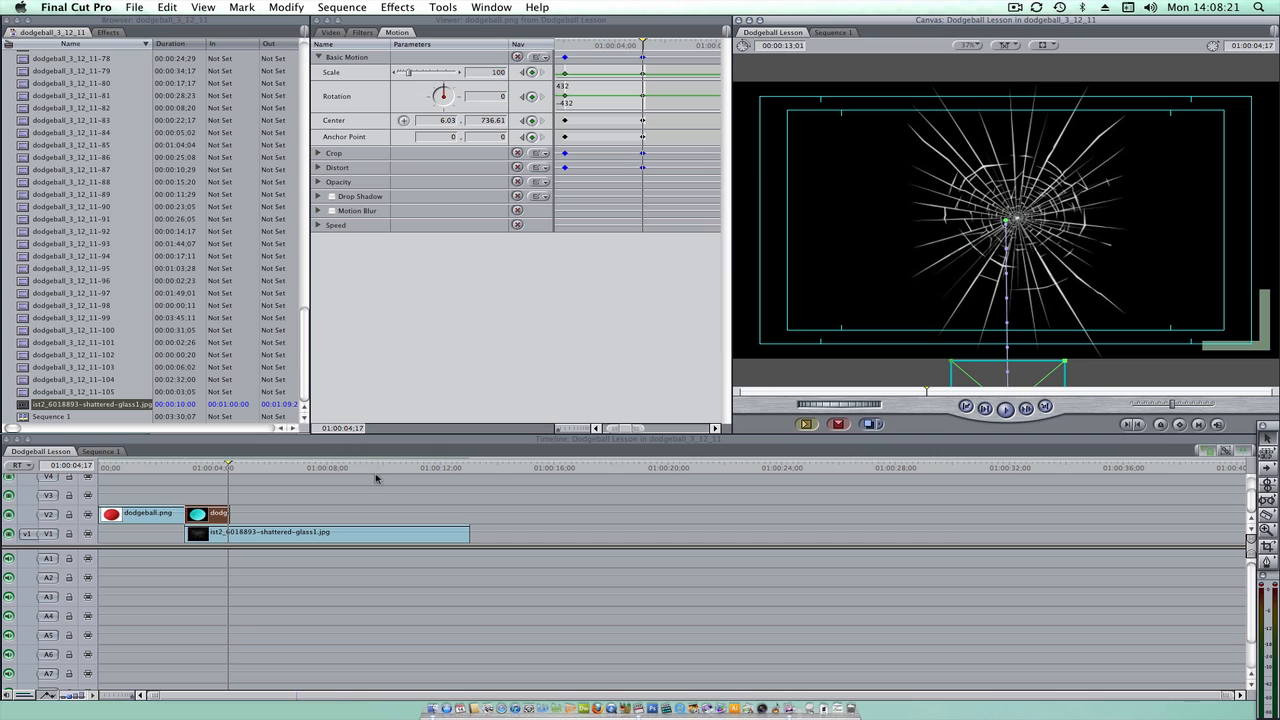
Play the sequence from its start to check the ball's impact and its fall out of frame.
left_click(193, 479)
left_click_drag(195, 469, 20, 469)
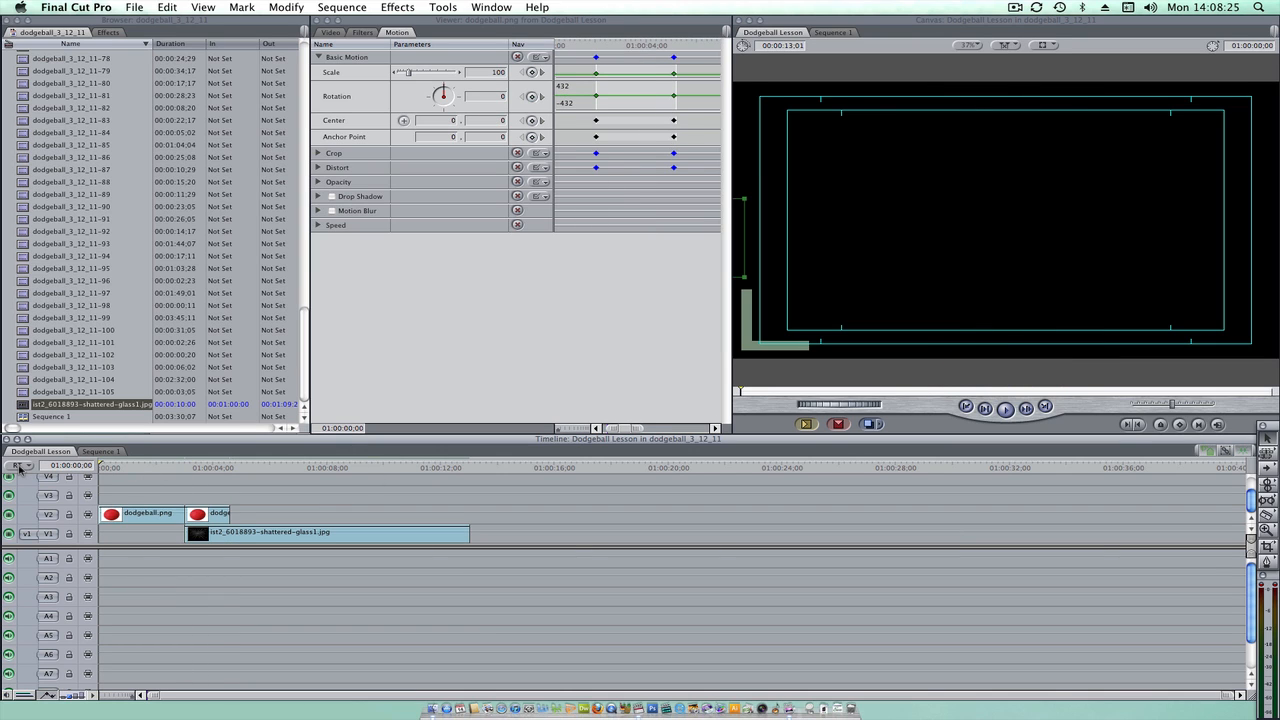
key("space")
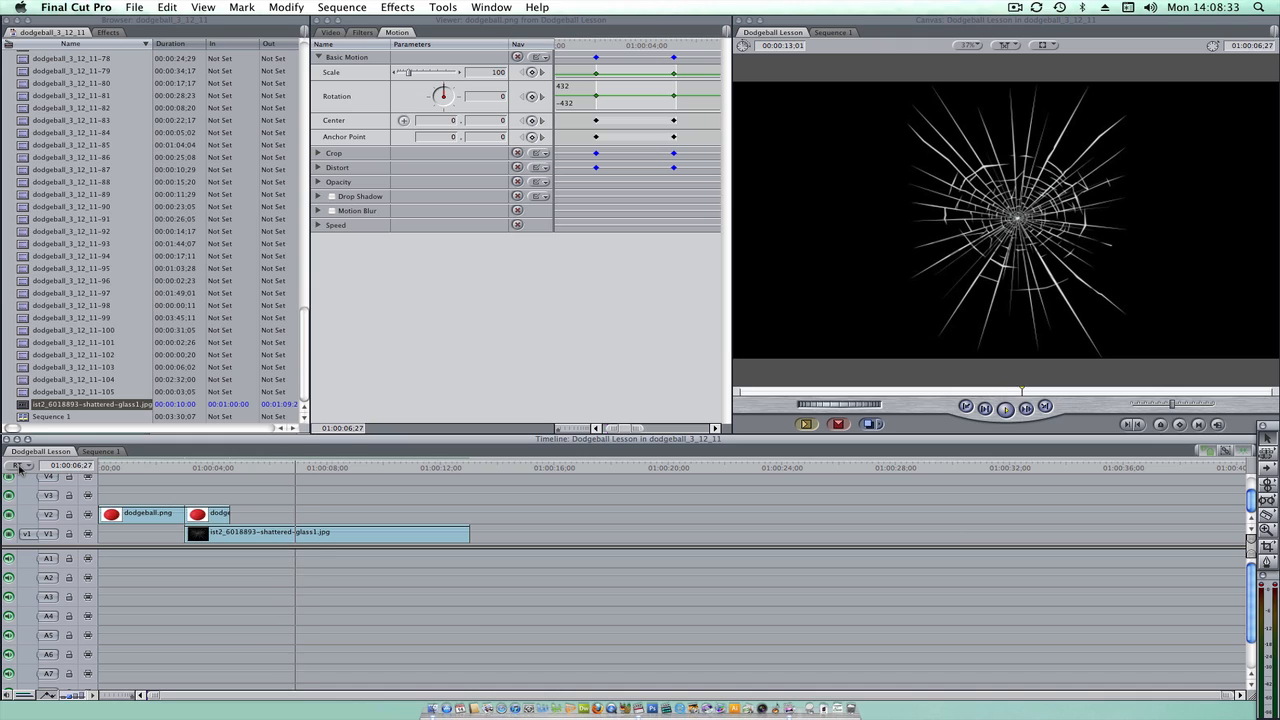
key("space")
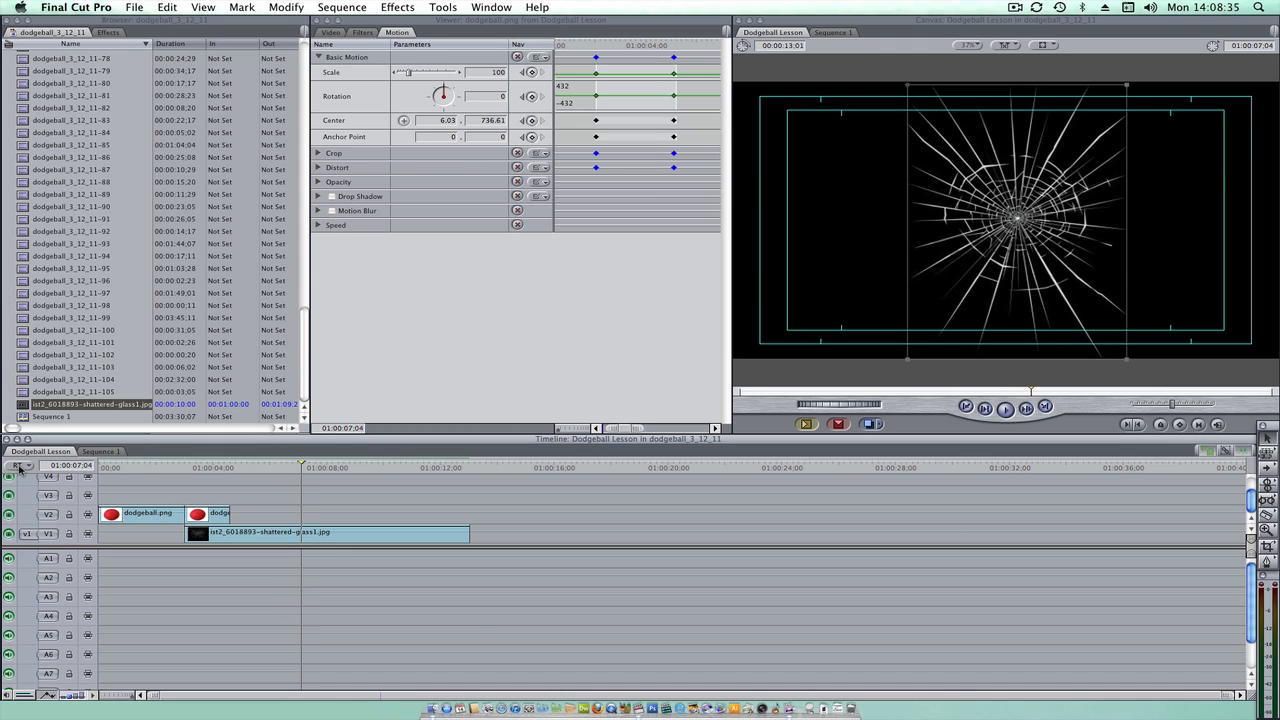